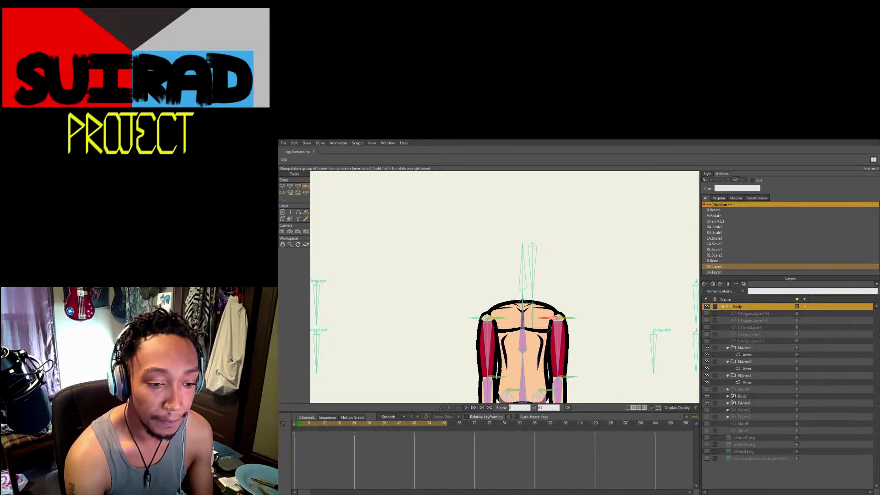
key(super+d)
key(alt+Tab)
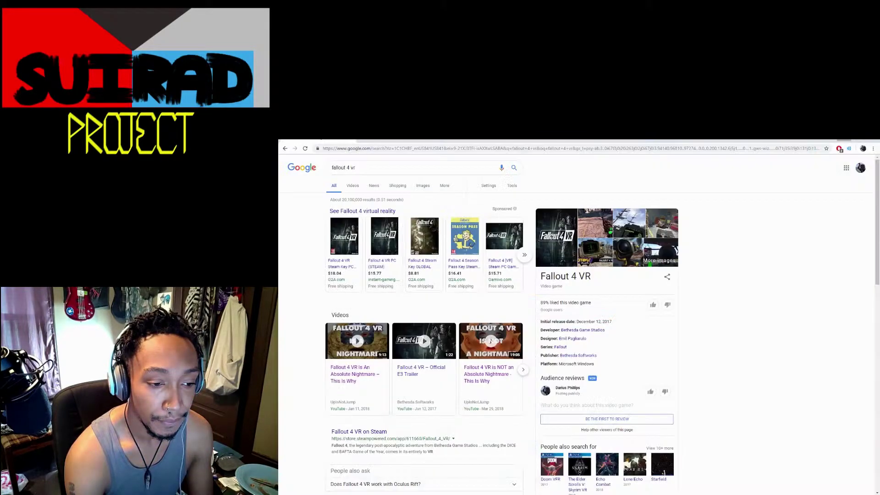
key(super+d)
key(alt+Tab)
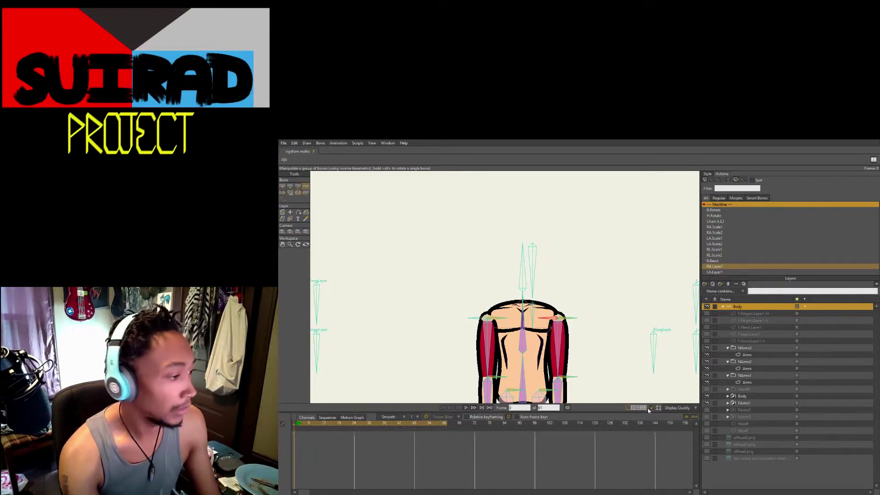
Examine the torso and arm artwork up close, checking the Arms layers inside the NArms3, NArms2 and NArms1 groups
drag(432, 393, 438, 302)
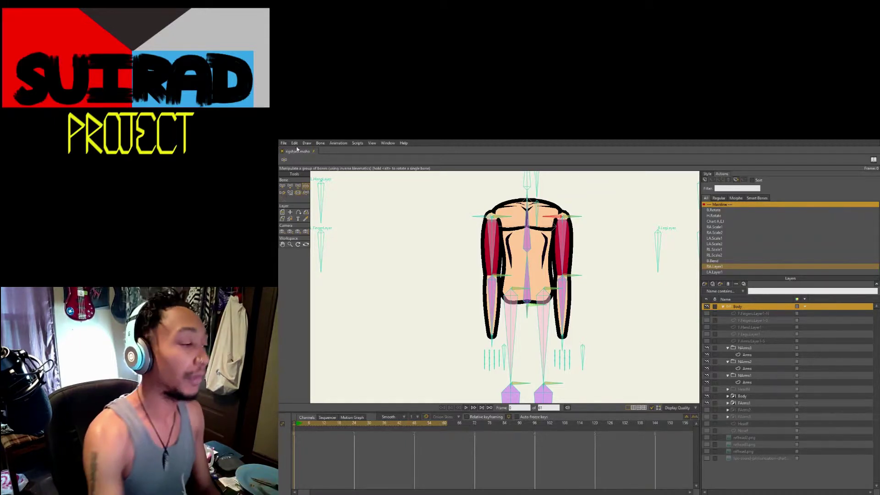
drag(402, 248, 398, 295)
scroll(421, 299, up, 5)
drag(458, 293, 404, 304)
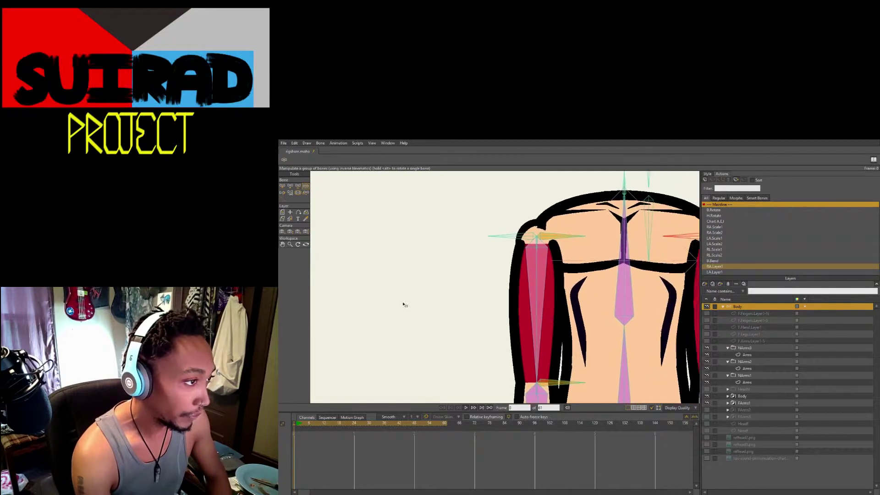
scroll(404, 304, down, 3)
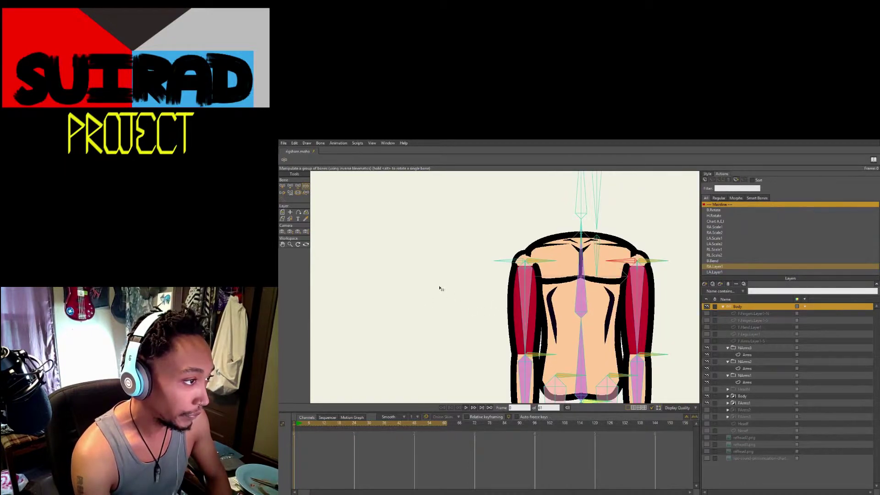
click(752, 348)
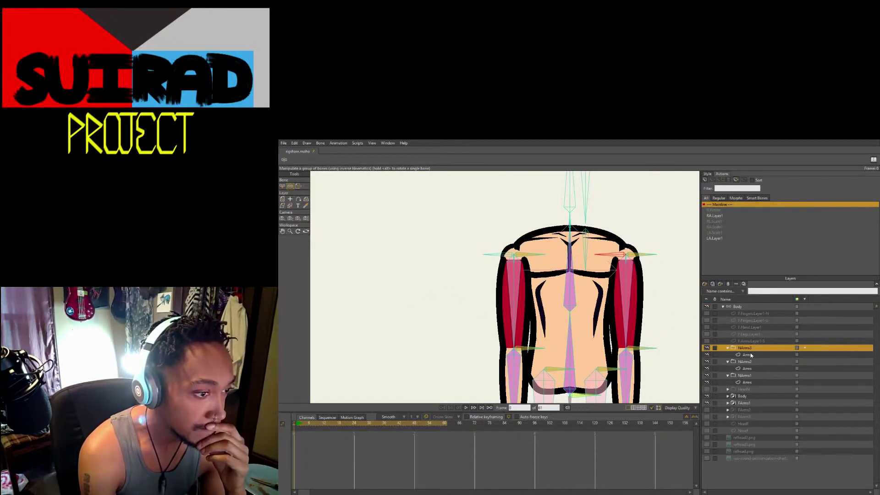
click(751, 356)
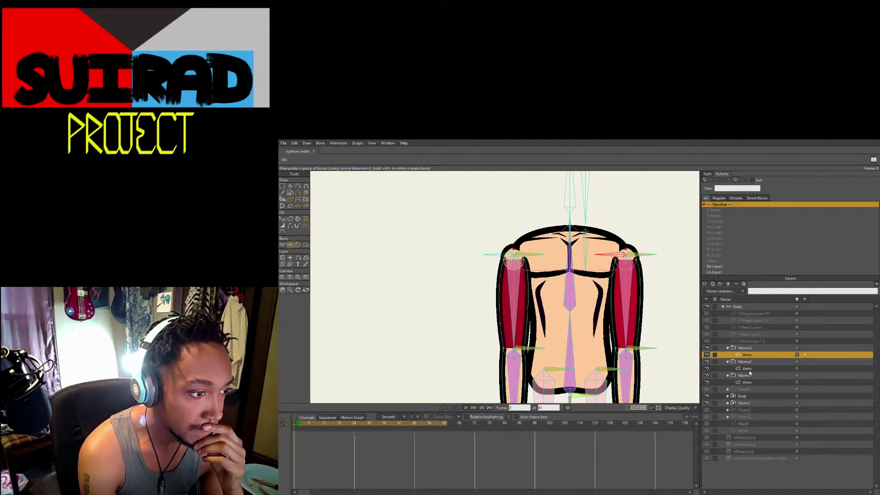
click(749, 370)
click(749, 383)
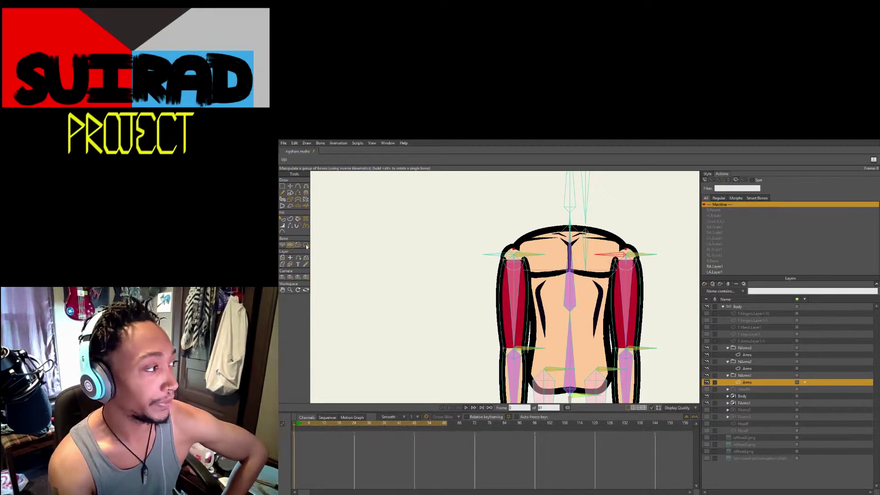
Test the rig by raising both arms with bent elbows and lowering one forearm, then select the Arms layer in NArms2
drag(515, 300, 463, 261)
drag(353, 277, 390, 243)
drag(626, 311, 659, 313)
scroll(641, 330, down, 3)
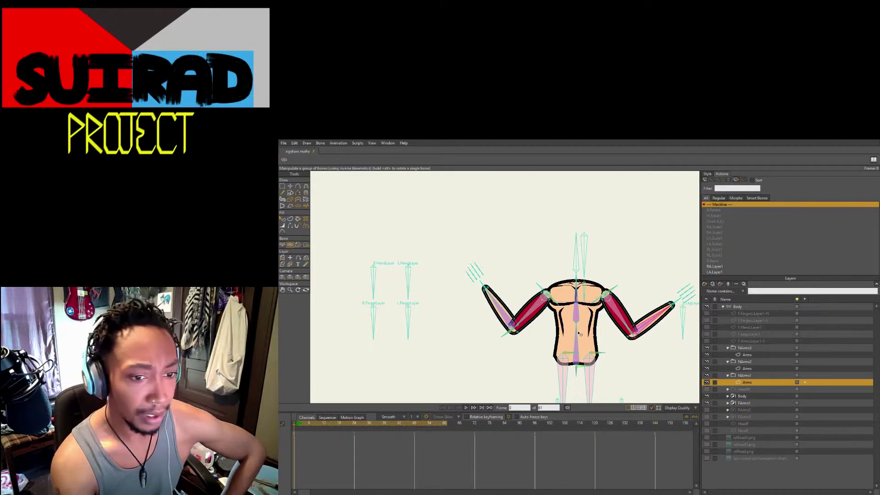
drag(499, 306, 509, 374)
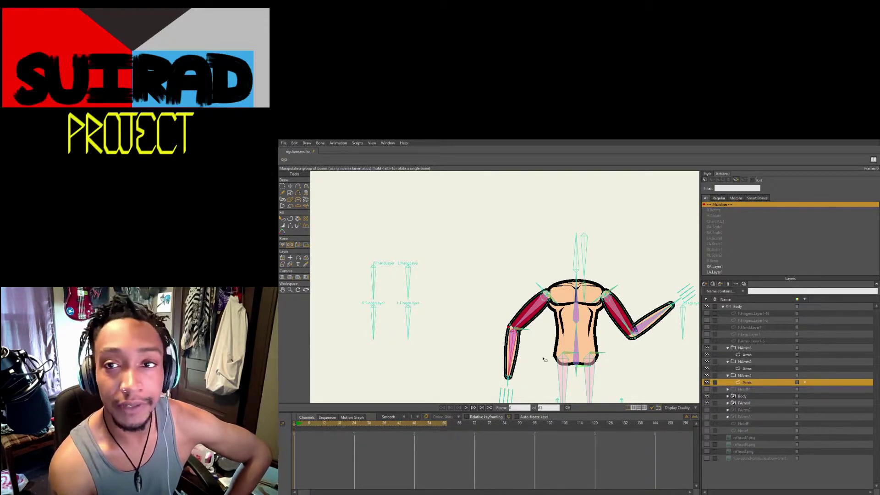
click(747, 369)
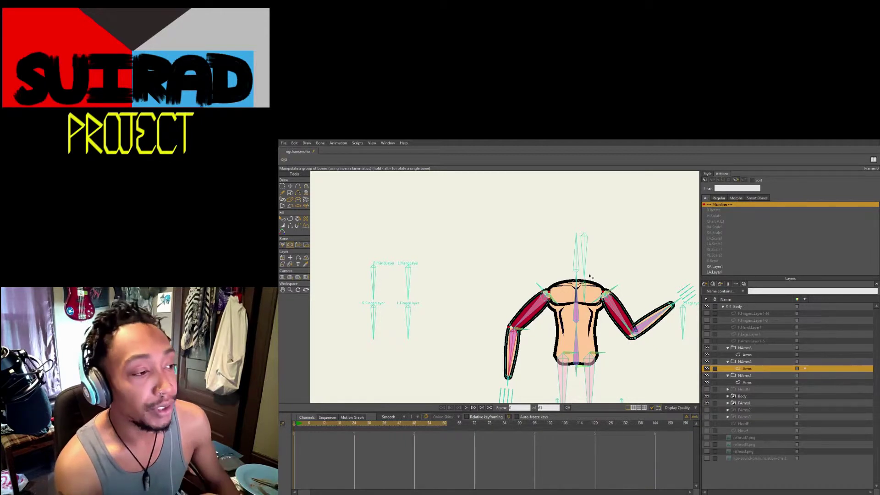
At frame 1, select the Body bone layer, turn the torso sideways with its control bones and swing one arm outward
click(473, 407)
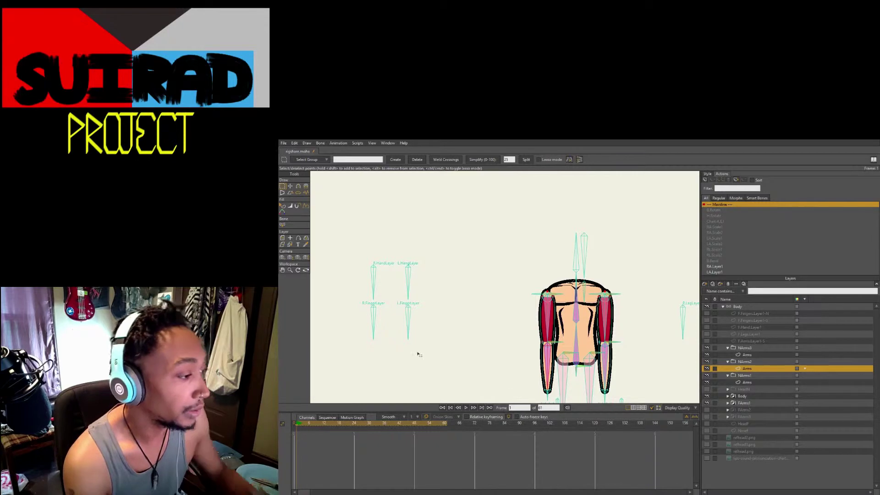
click(749, 307)
scroll(334, 230, up, 3)
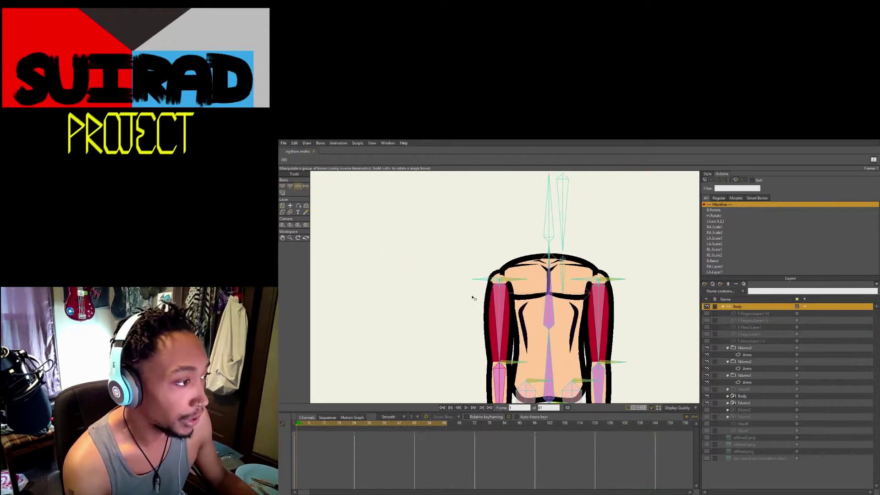
drag(495, 310, 467, 312)
drag(532, 282, 554, 285)
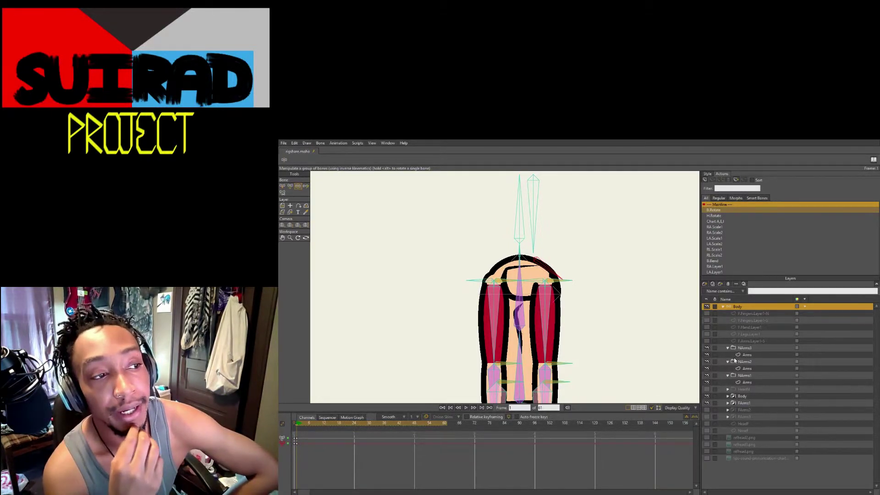
drag(529, 281, 550, 321)
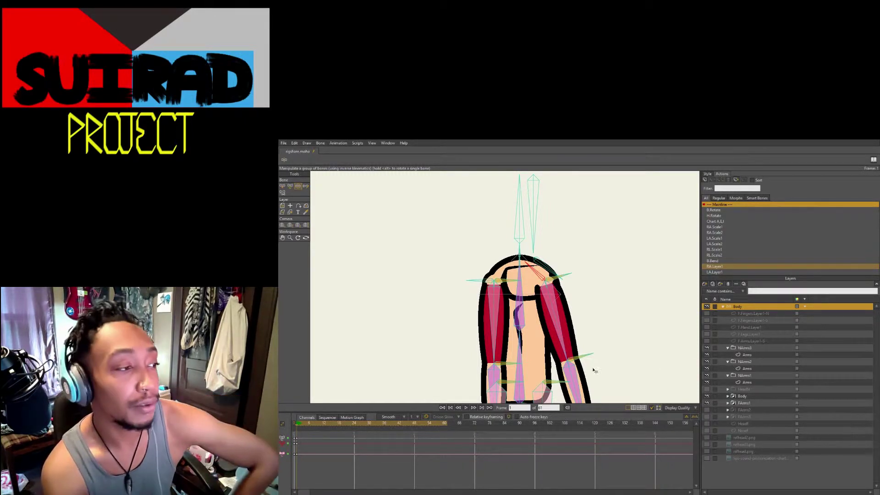
Turn the torso back to the front, cross both arms over the chest, and rotate the shoulder bone to bring its upper arm forward
drag(538, 277, 595, 291)
drag(489, 325, 443, 395)
drag(544, 268, 516, 301)
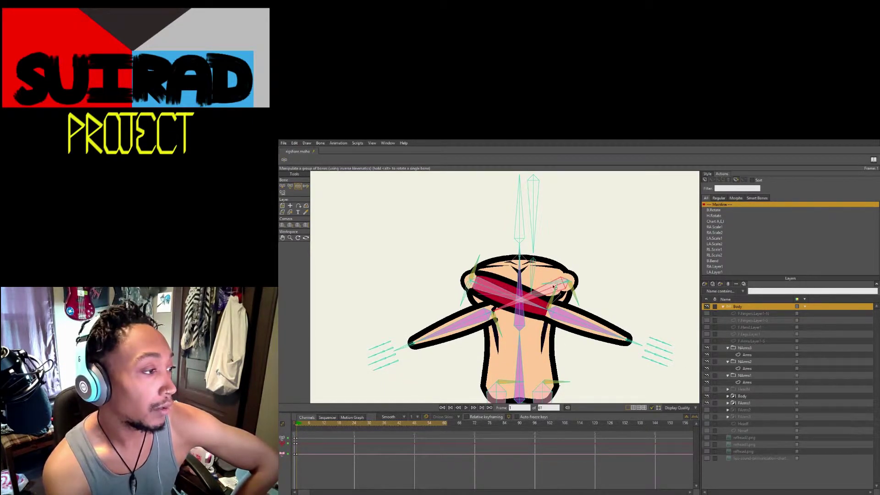
drag(546, 282, 572, 252)
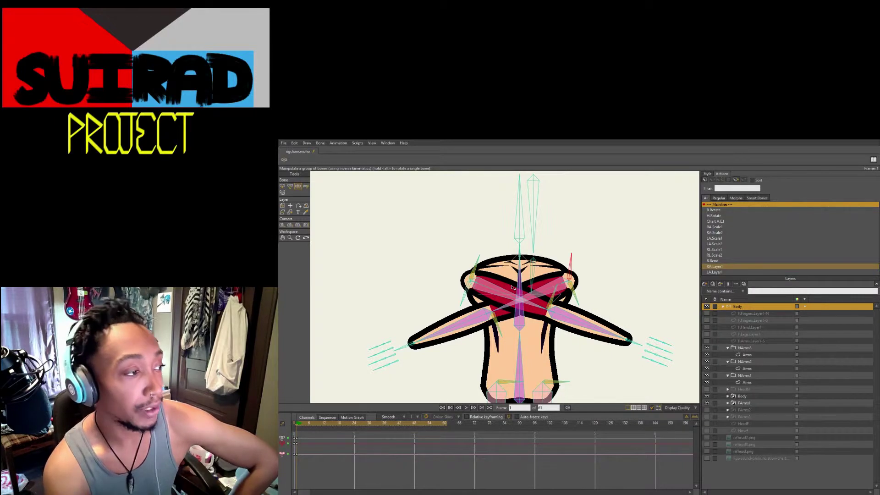
click(467, 298)
drag(501, 291, 498, 298)
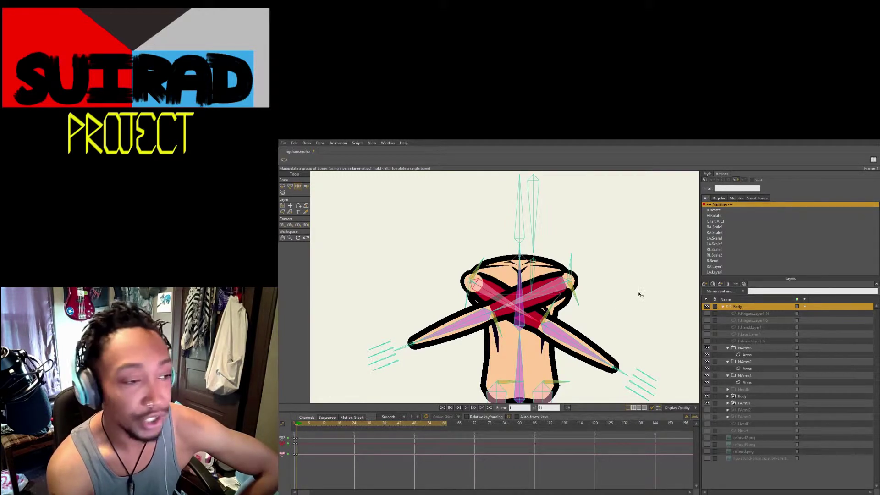
Open the RA.Layer1 action and scrub the NArms1 Arms layer's animation from the start past frame 60 and back to frame 0
double_click(715, 267)
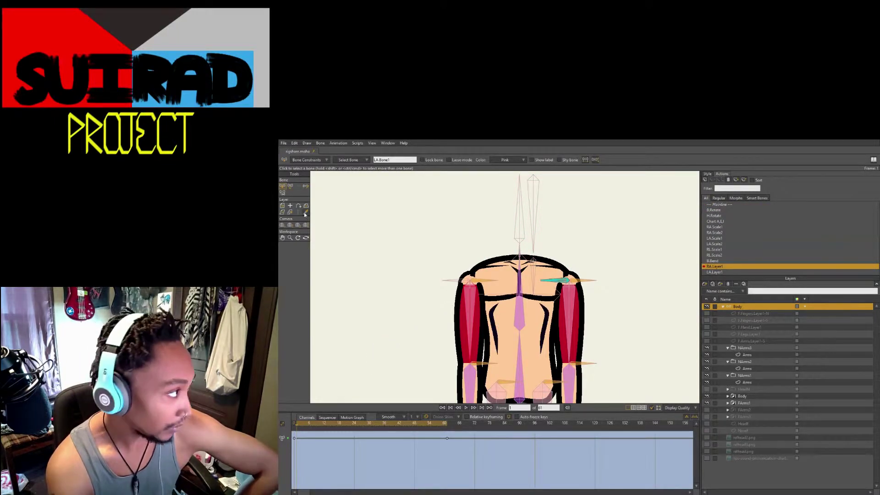
click(755, 382)
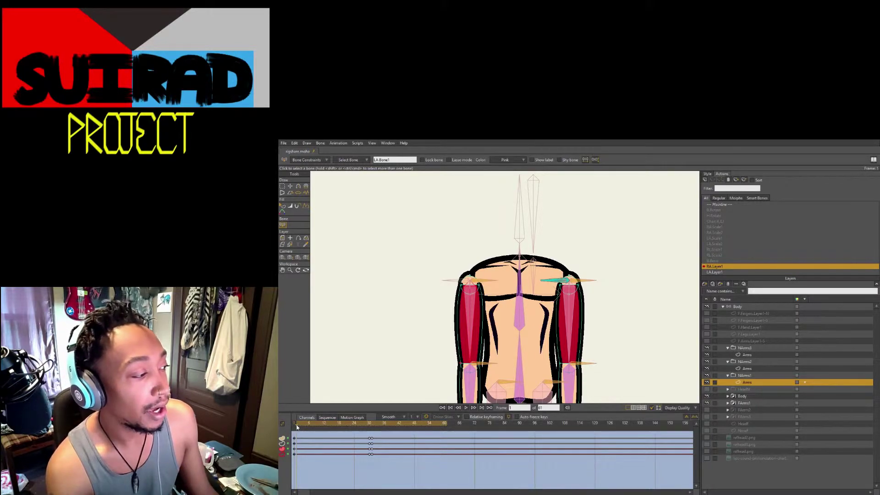
drag(303, 424, 456, 438)
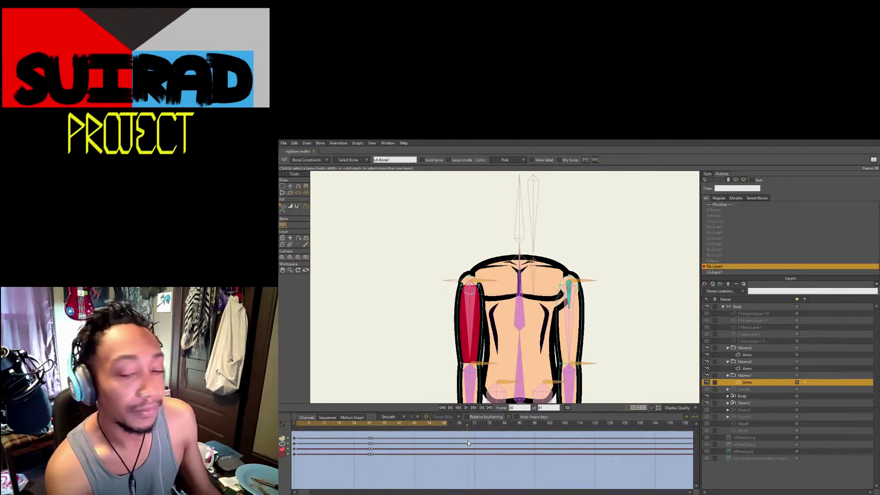
drag(461, 441, 290, 429)
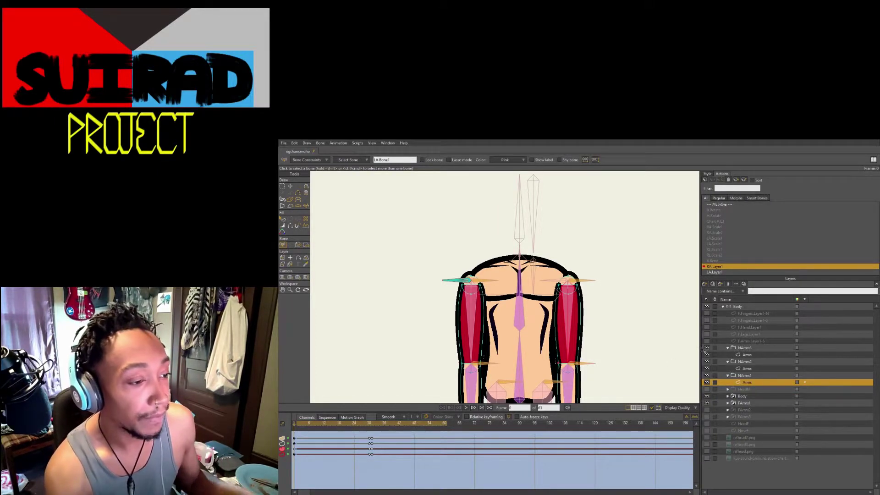
Examine the NArms3 Arms layer's keyframes in the RA.Layer1 action by scrubbing across them, including with the Select Shape tool active
click(749, 355)
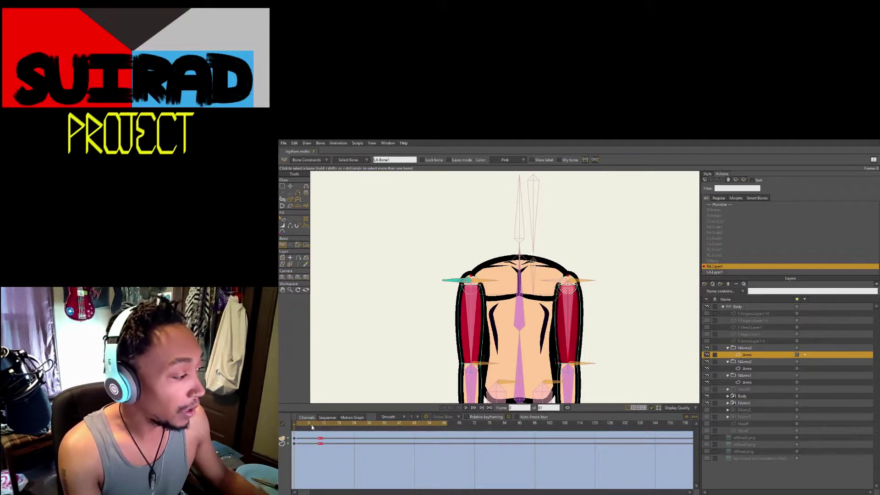
drag(293, 425, 321, 436)
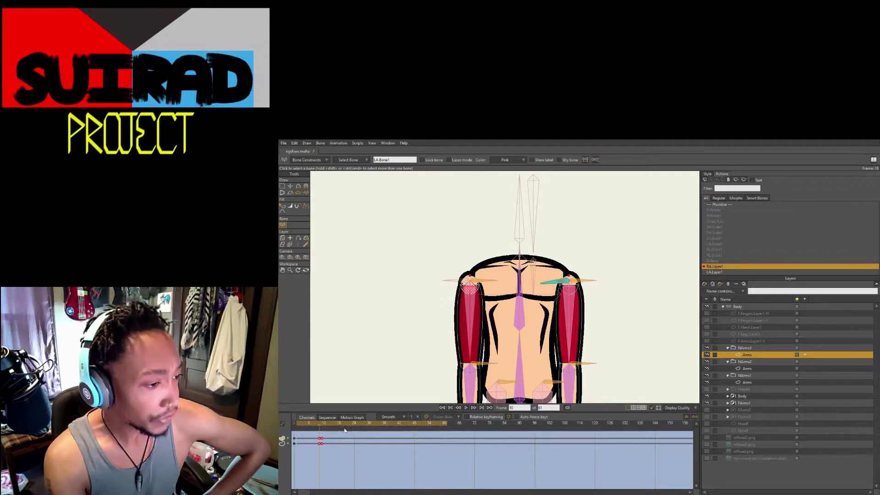
drag(319, 427, 292, 443)
click(282, 220)
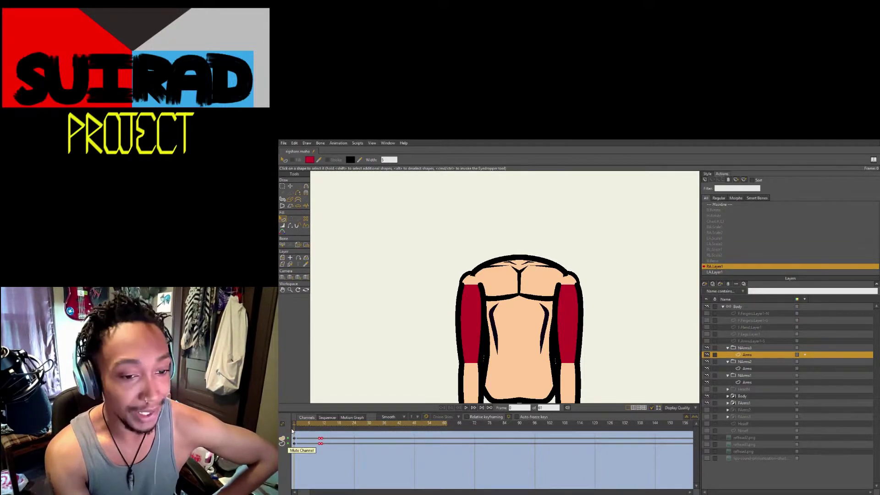
drag(298, 425, 325, 429)
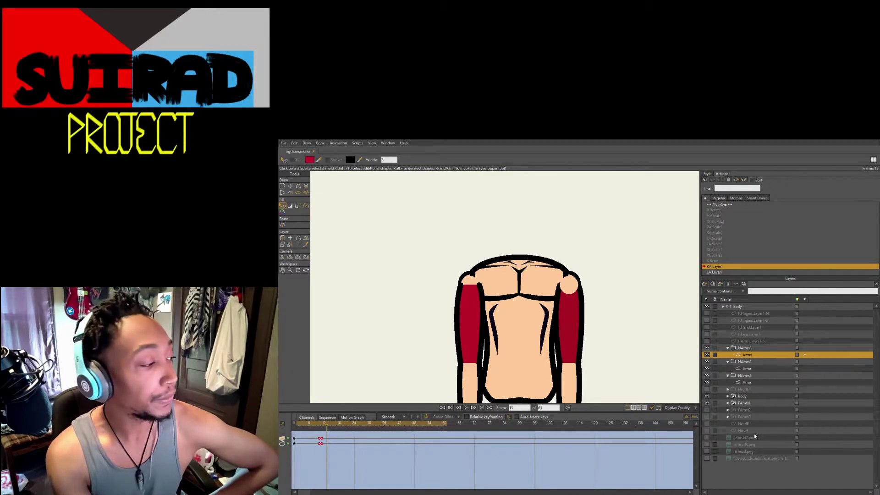
Select the Arms layer in NArms2 and scrub past its keyframes to about frame 28
click(743, 369)
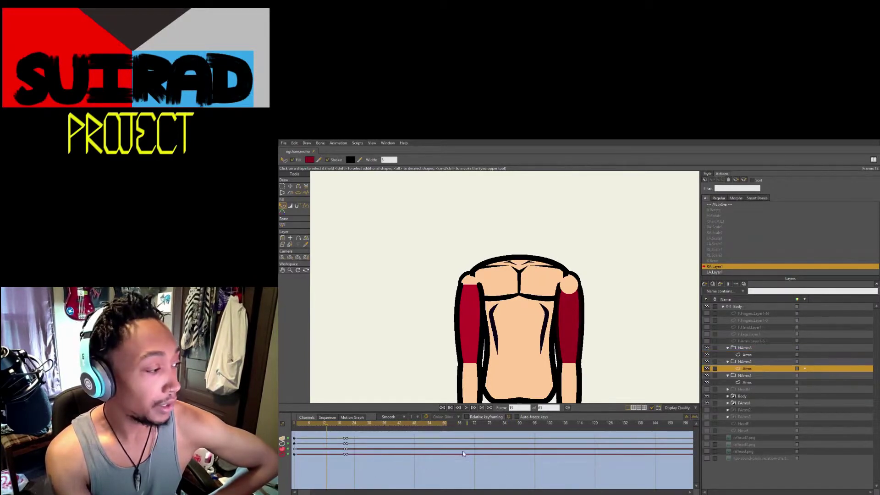
click(325, 426)
drag(342, 428, 355, 442)
click(364, 425)
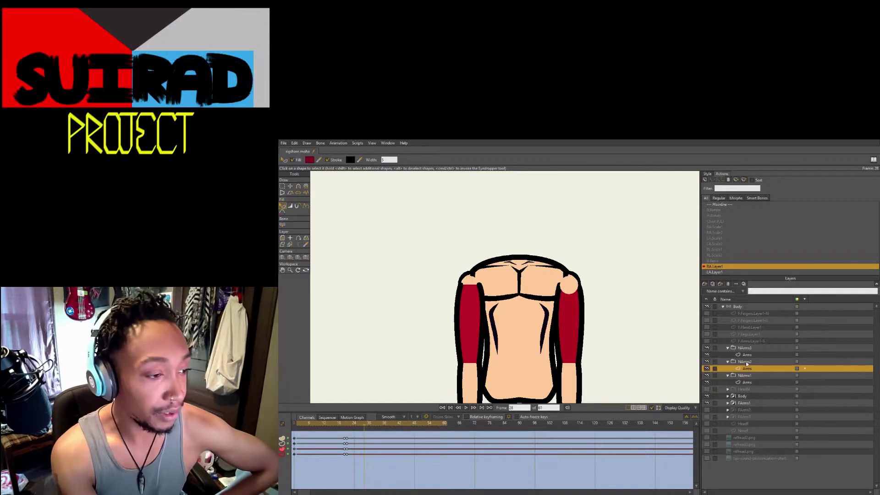
Select the Arms layer in NArms1, clear the upper-arm shape selection, and save the project
click(750, 383)
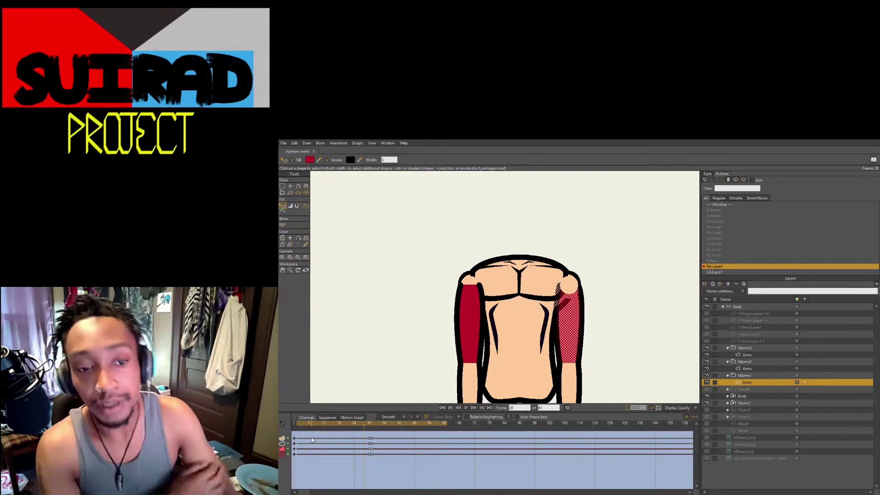
drag(456, 363, 505, 286)
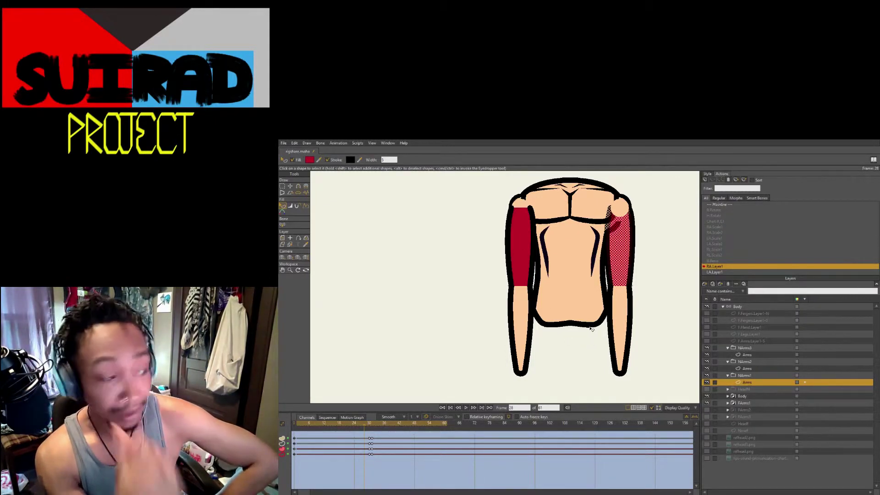
drag(551, 272, 520, 339)
click(666, 302)
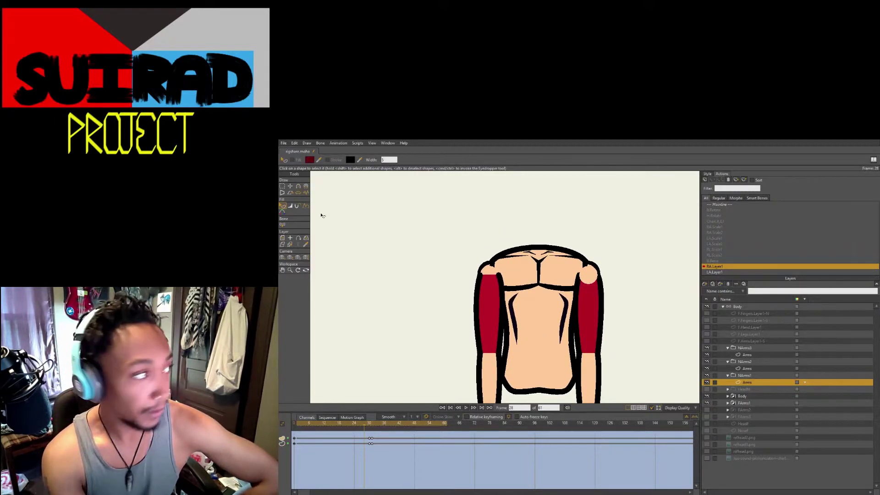
click(284, 144)
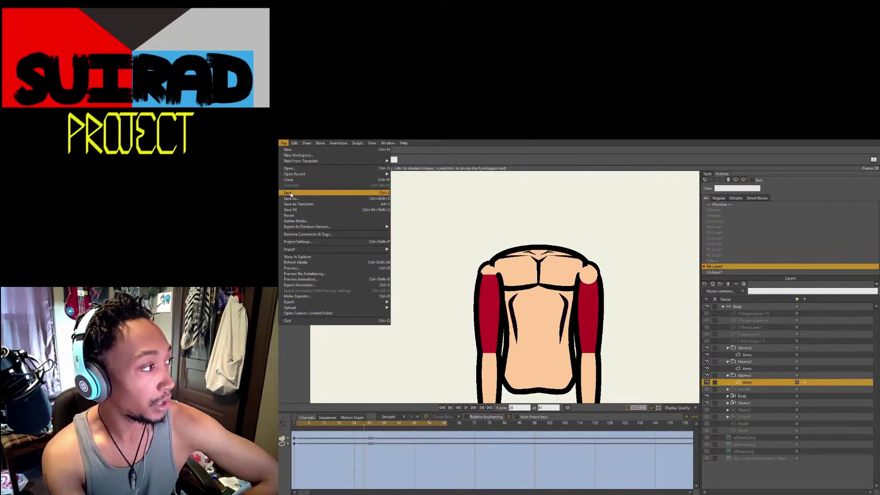
click(291, 193)
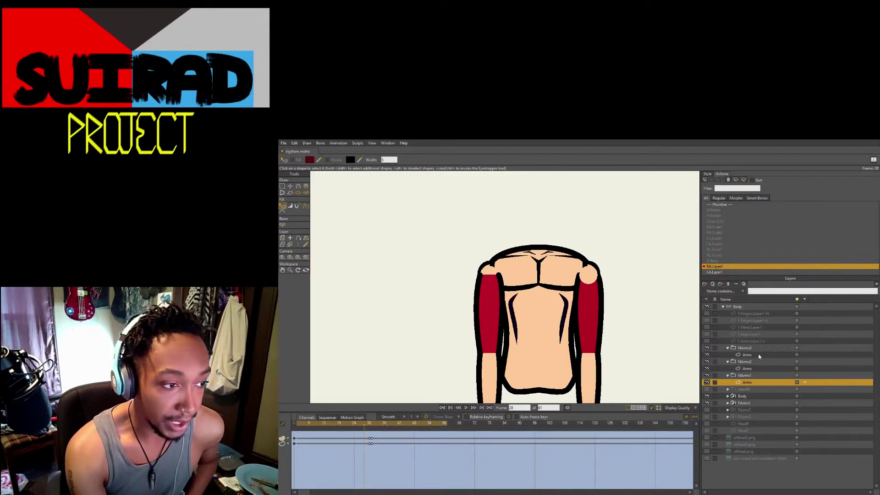
Select the Arms layer in NArms3 and scrub across its keyframes from about frame 11 to frame 24
click(758, 356)
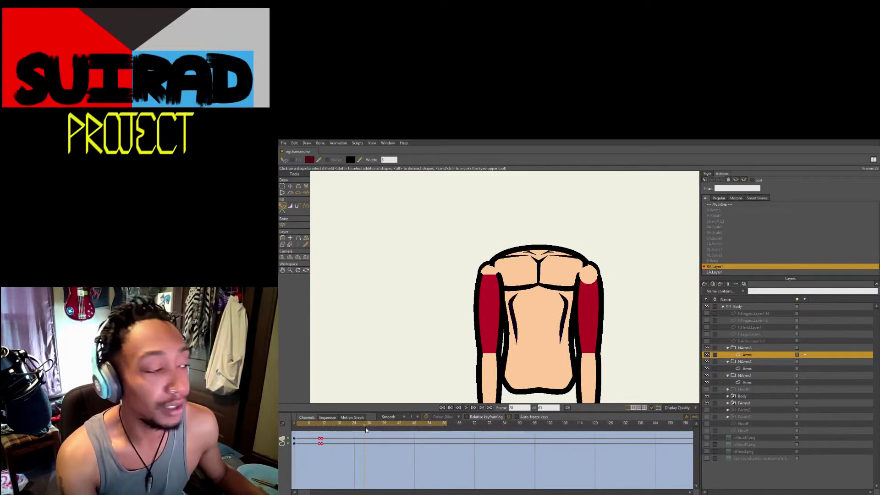
mouse_move(328, 424)
mouse_down()
mouse_move(297, 422)
mouse_move(321, 424)
mouse_up()
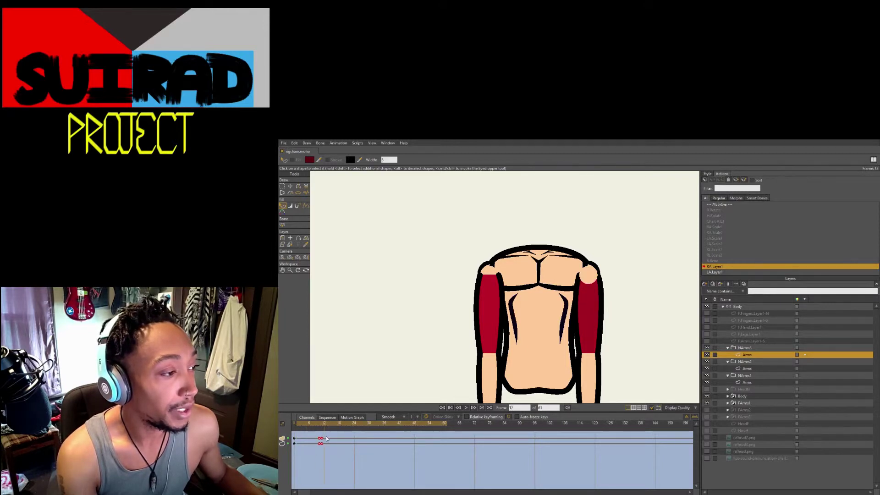
drag(347, 425, 353, 424)
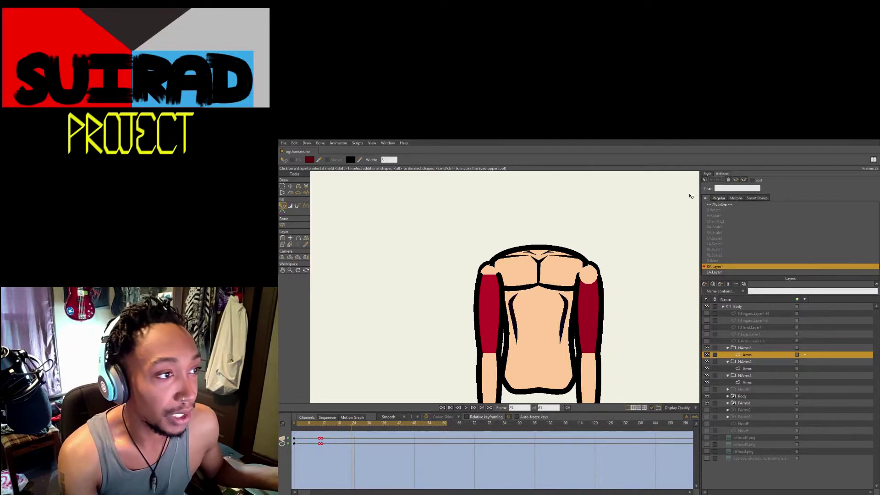
Select the upper-arm shape below the shoulder circle, show its style settings, and compare it at frames 10 and 29
click(708, 174)
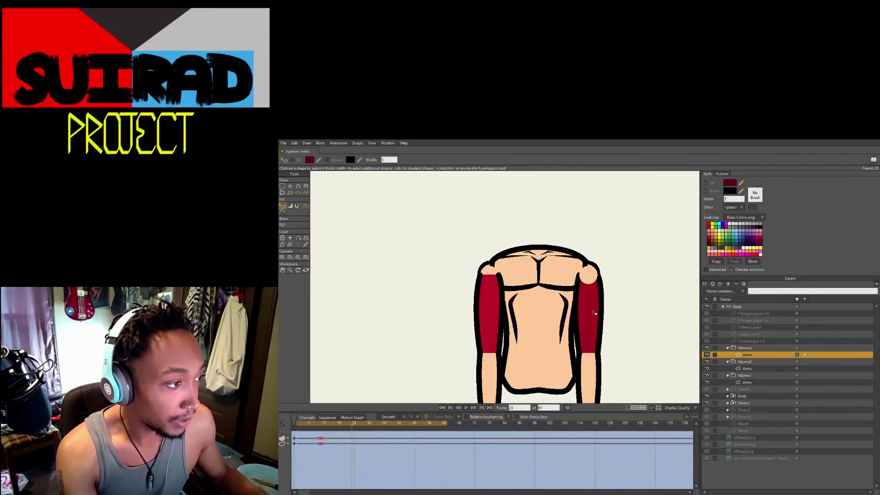
click(593, 312)
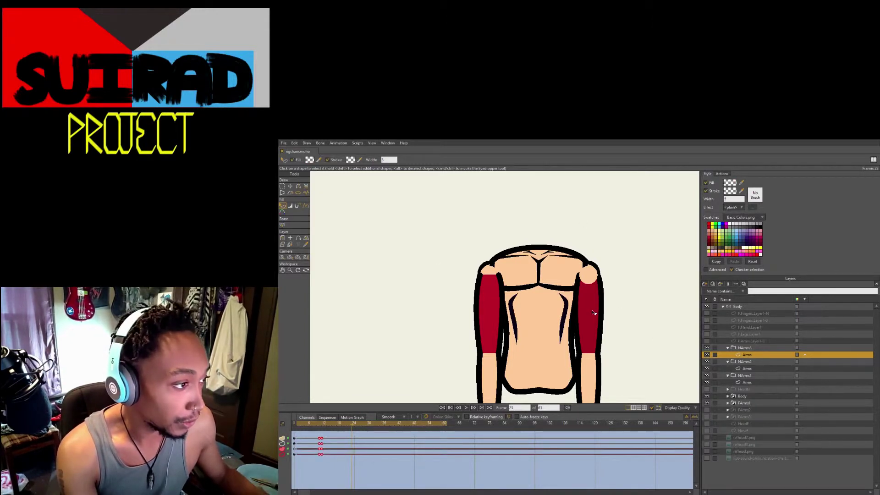
click(708, 356)
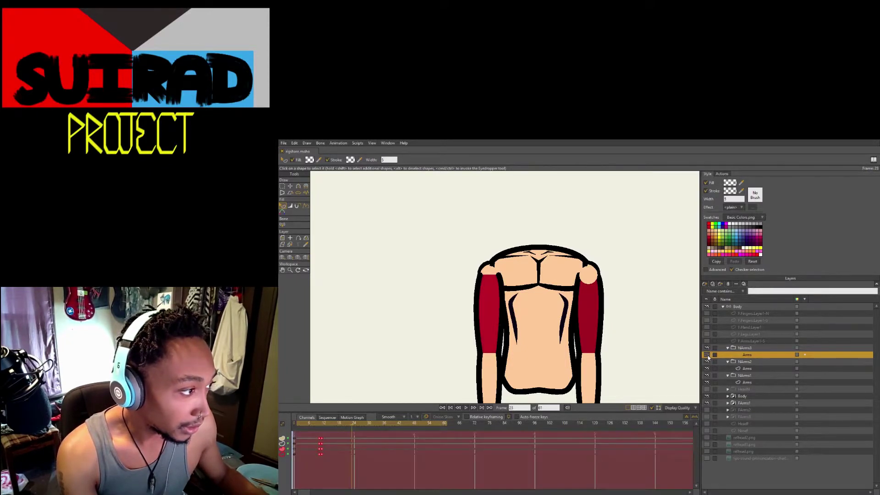
click(708, 356)
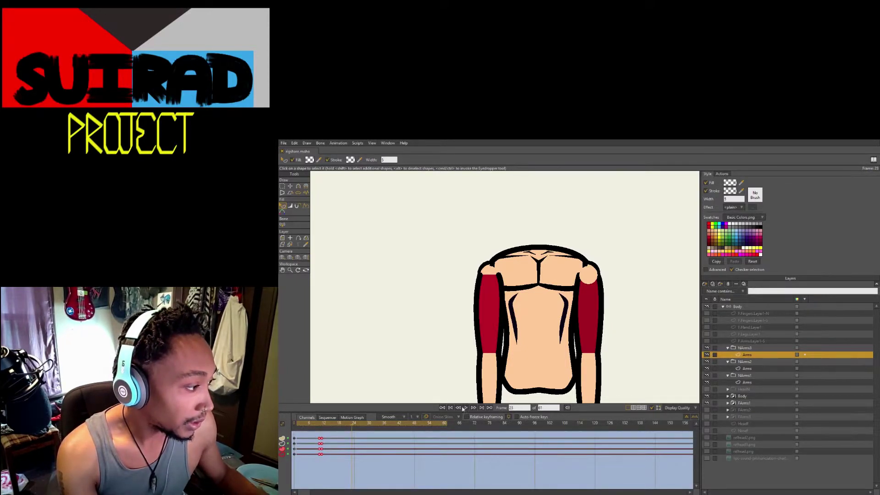
click(448, 408)
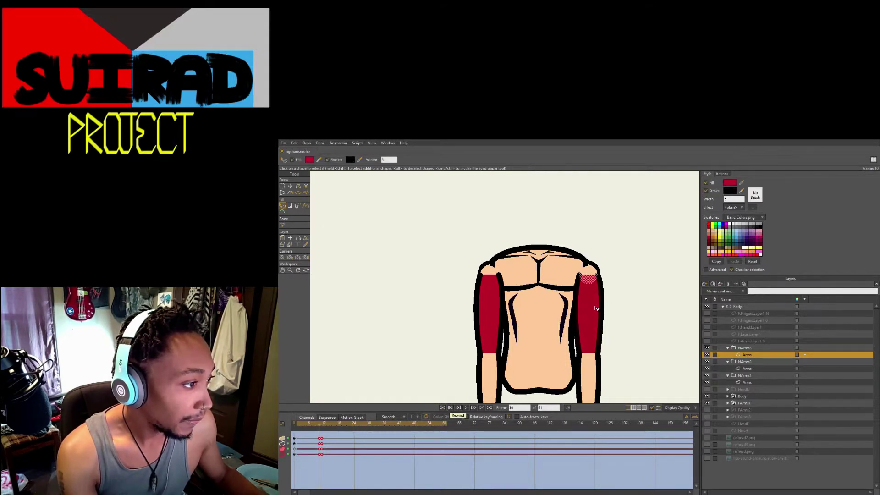
drag(320, 423, 357, 426)
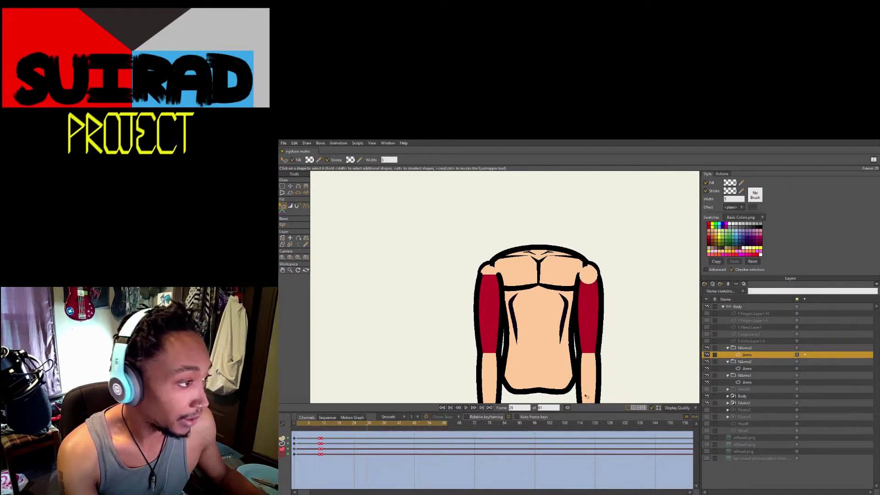
Make the selected upper-arm shape's fill and stroke colors fully opaque at frame 29
click(735, 182)
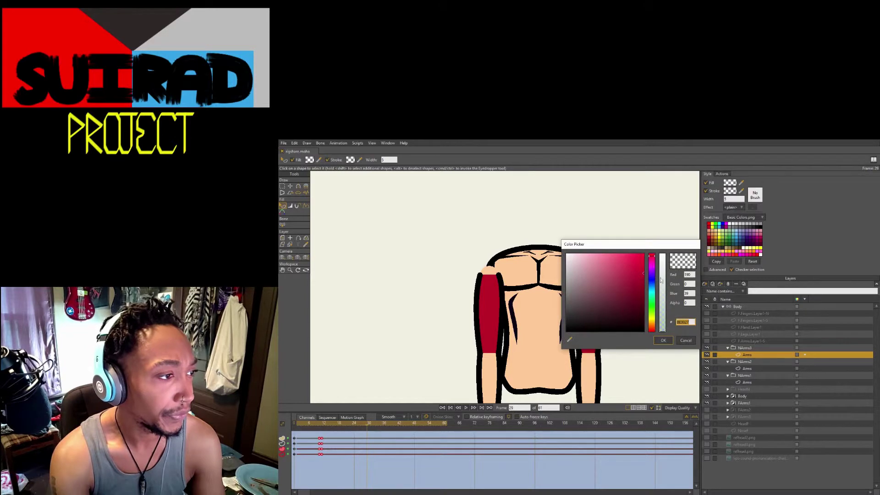
drag(666, 331, 669, 232)
click(664, 341)
click(730, 192)
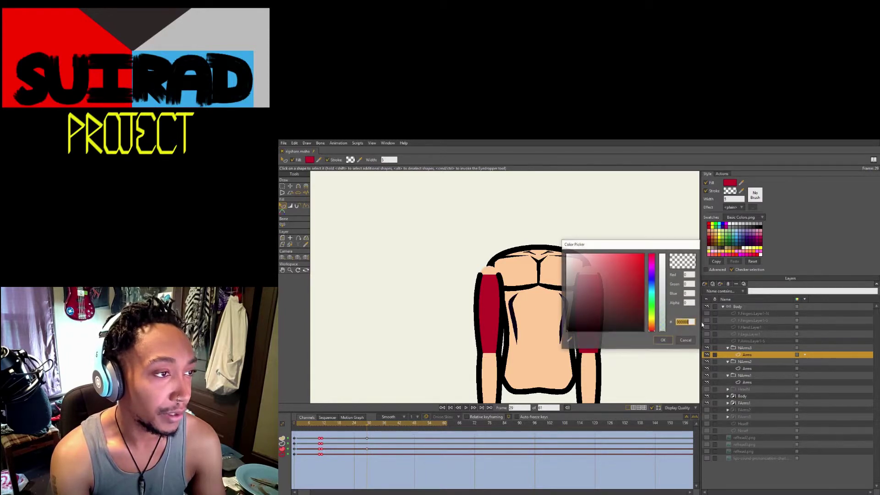
drag(663, 332, 670, 218)
click(665, 341)
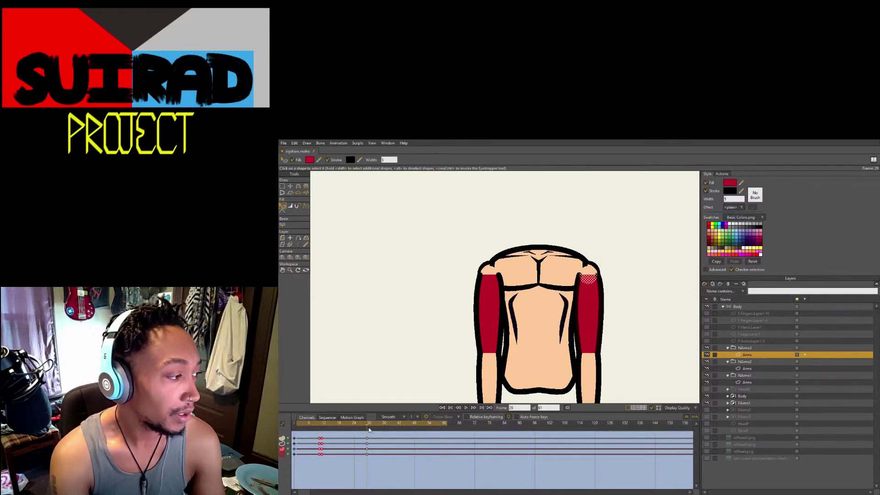
Copy the NArms3 Arms layer's keyframes at frame 11 and paste them at frame 28
click(322, 424)
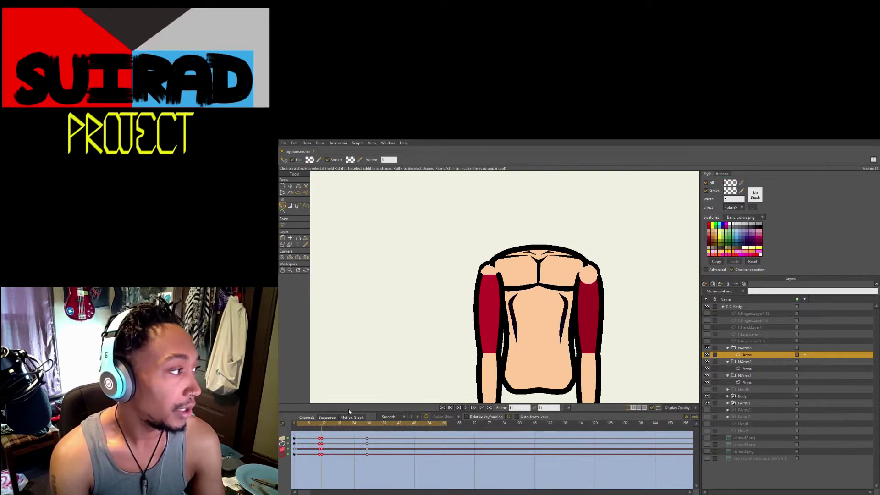
mouse_move(323, 426)
mouse_down()
mouse_move(309, 425)
mouse_move(393, 435)
mouse_up()
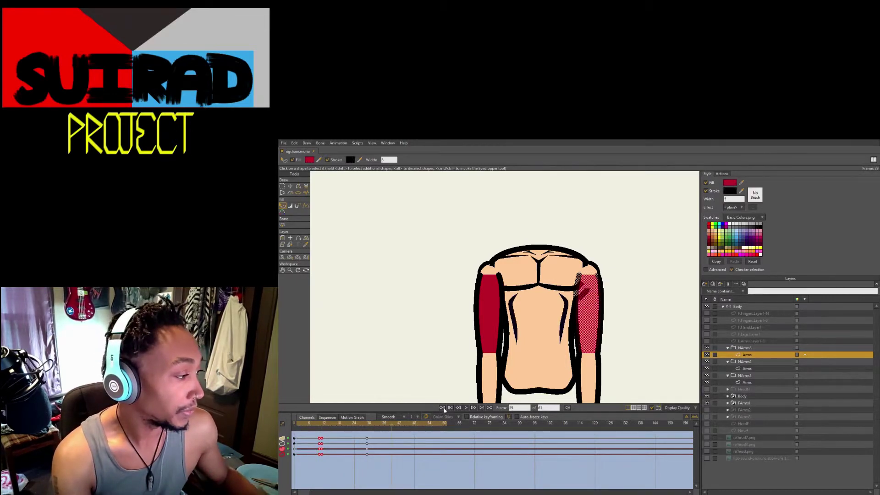
drag(345, 465, 321, 433)
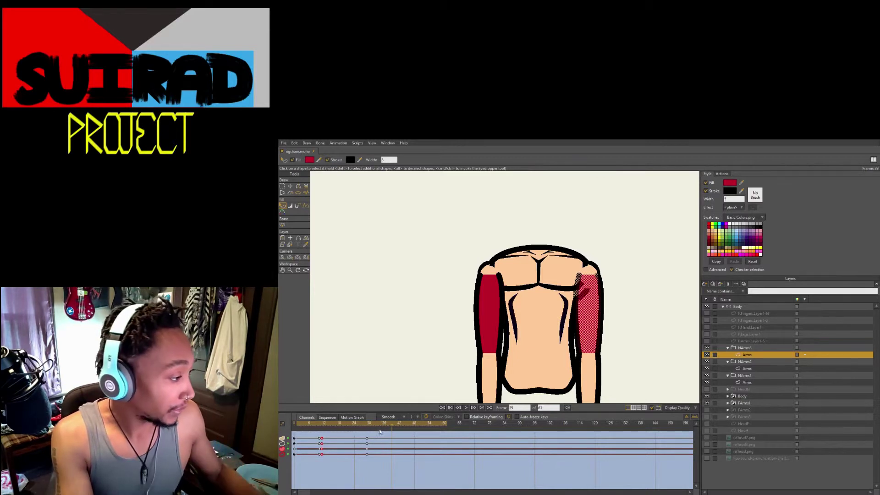
click(442, 408)
key(space)
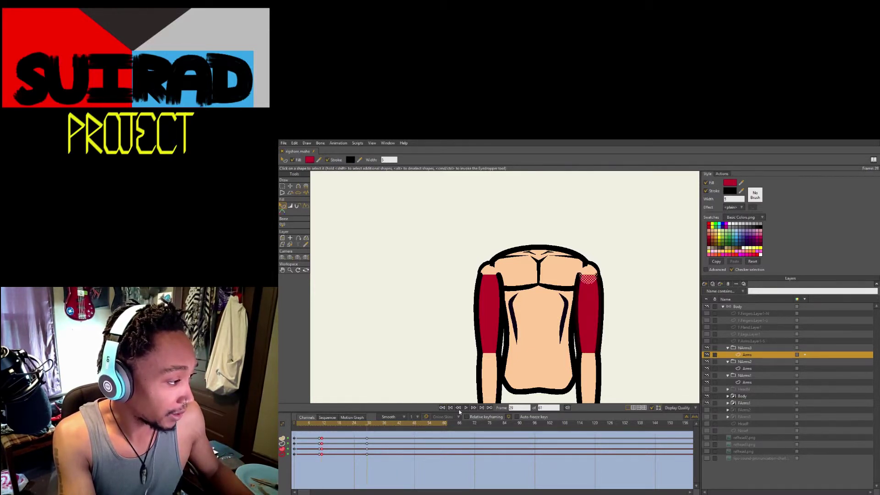
key(ctrl+v)
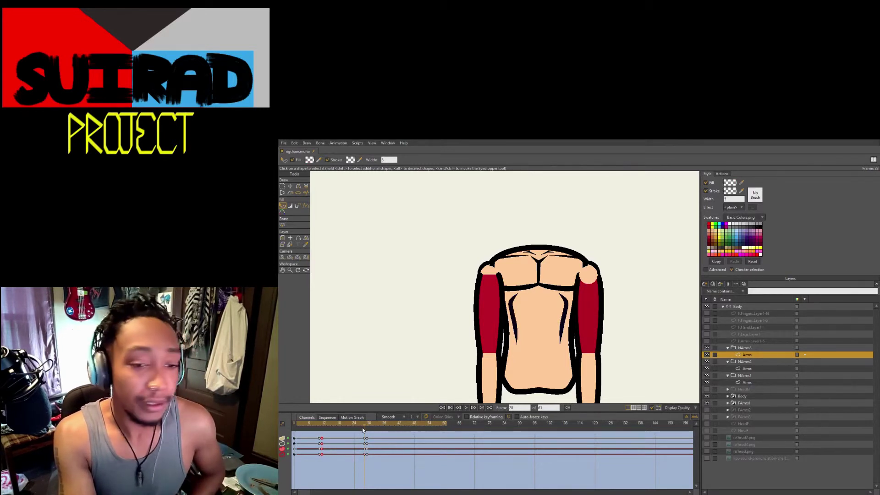
Return to frame 0 and recolor the two red upper-arm fills, one light green and the other pale yellow
drag(357, 426, 323, 434)
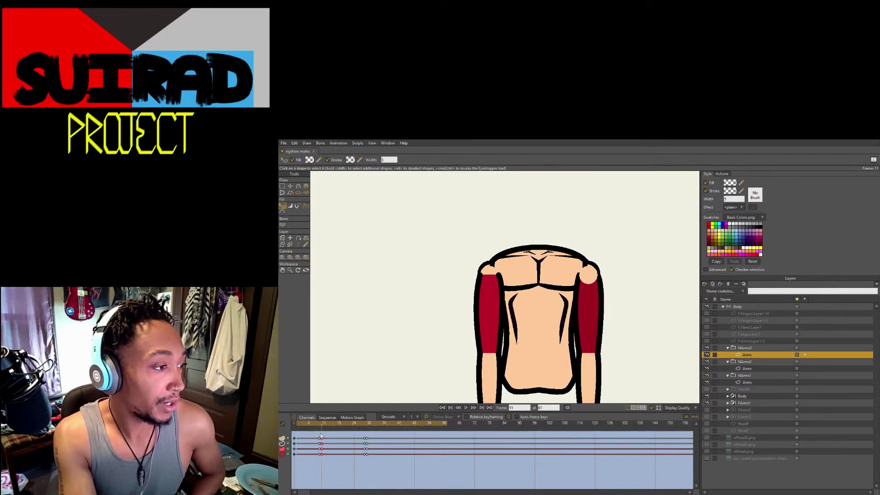
click(396, 249)
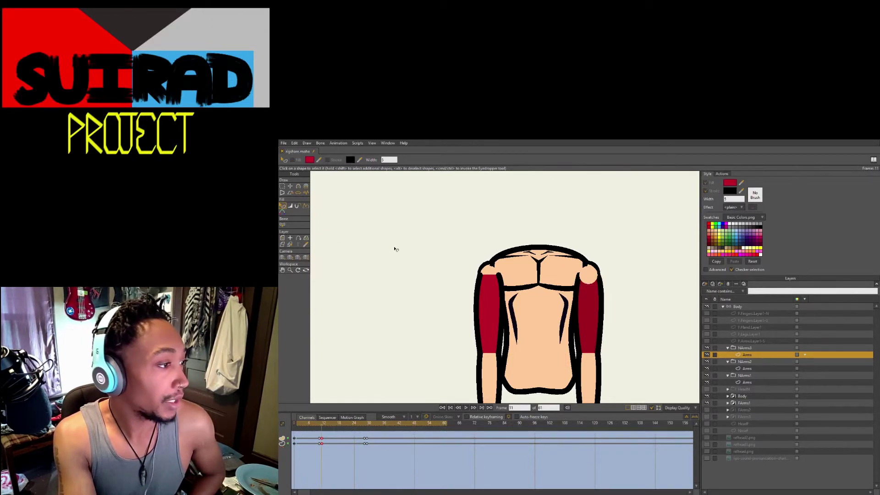
click(442, 407)
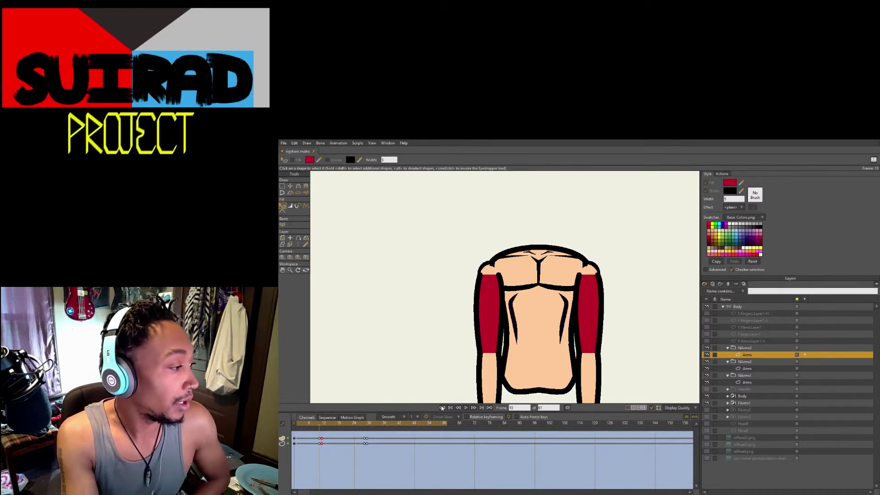
click(442, 408)
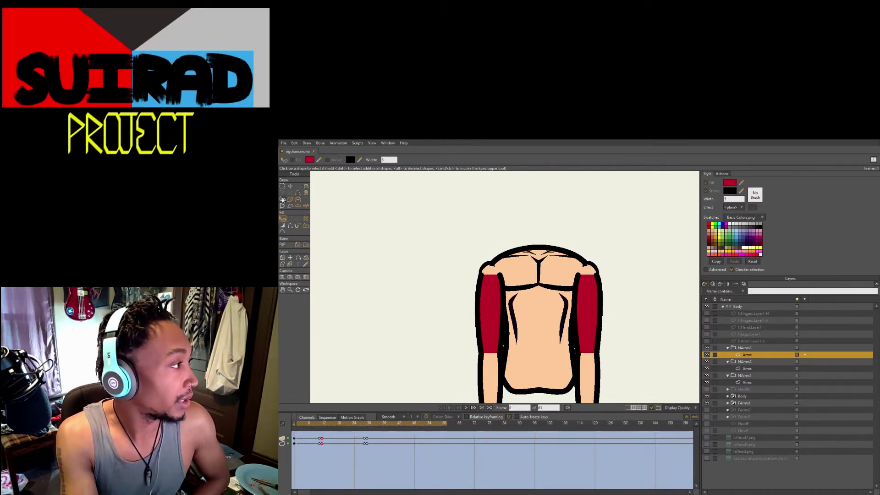
click(491, 278)
click(588, 278)
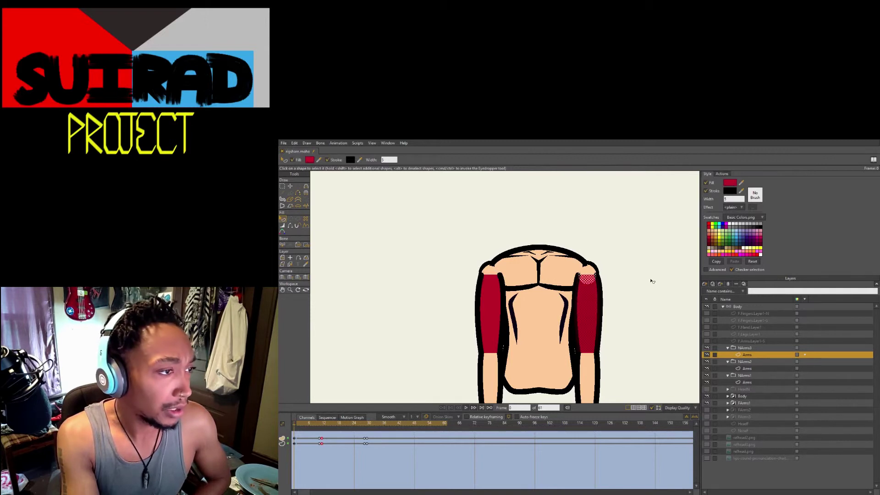
click(722, 225)
click(726, 232)
click(491, 293)
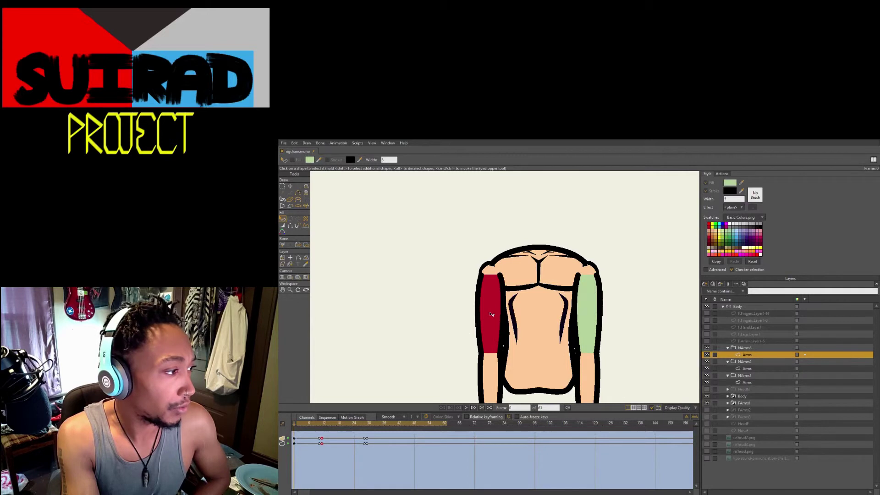
click(720, 232)
click(507, 213)
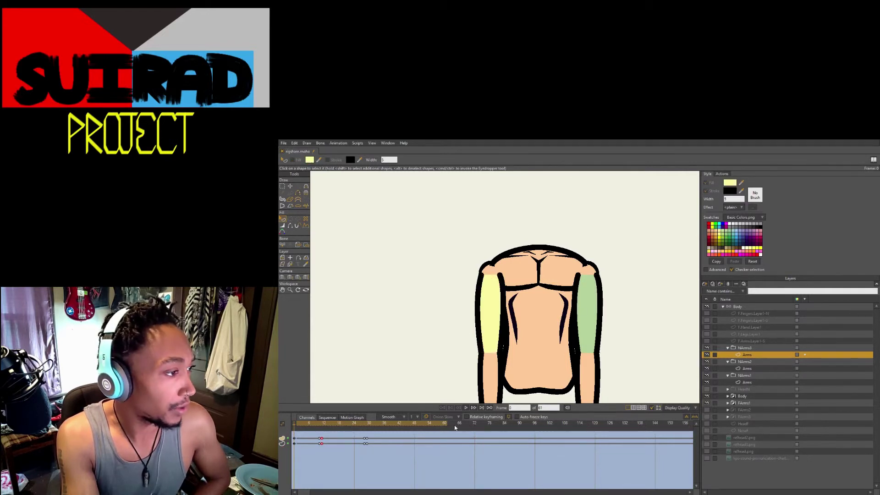
Scrub between frame 0 and frame 28 to compare the upper-arm colors, and select the keyframes around frames 28 and 29
click(306, 427)
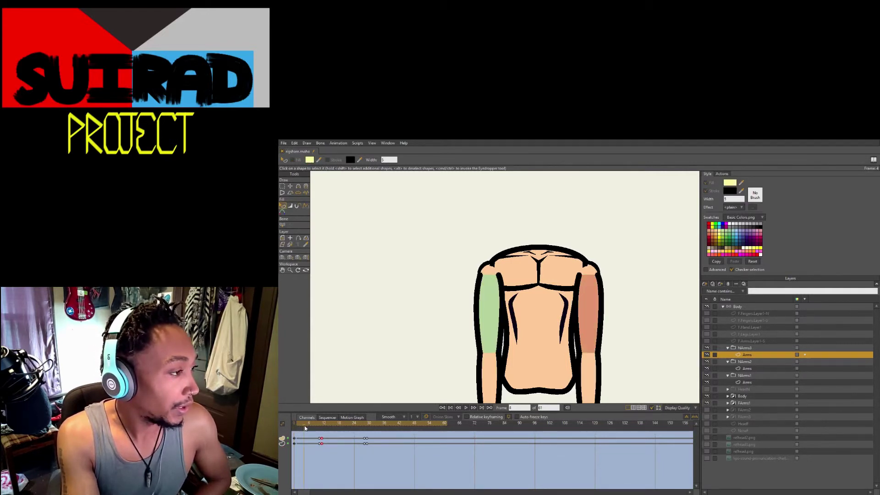
drag(305, 428, 323, 439)
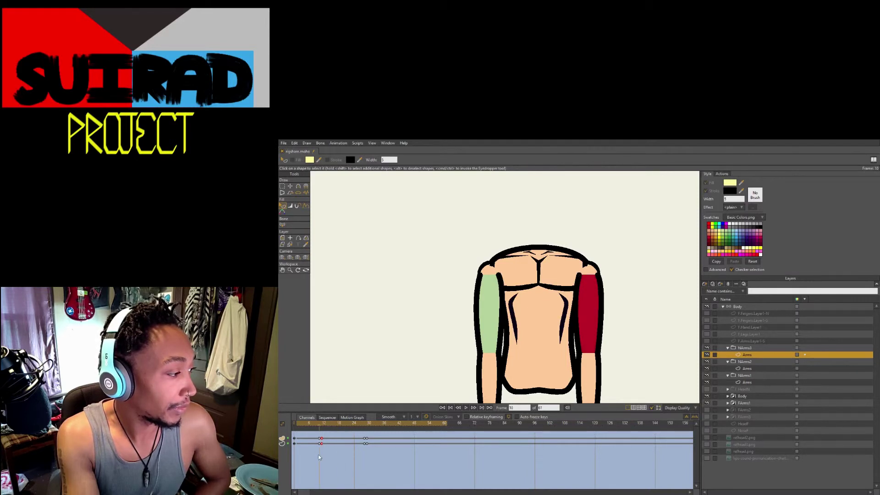
drag(318, 454, 278, 454)
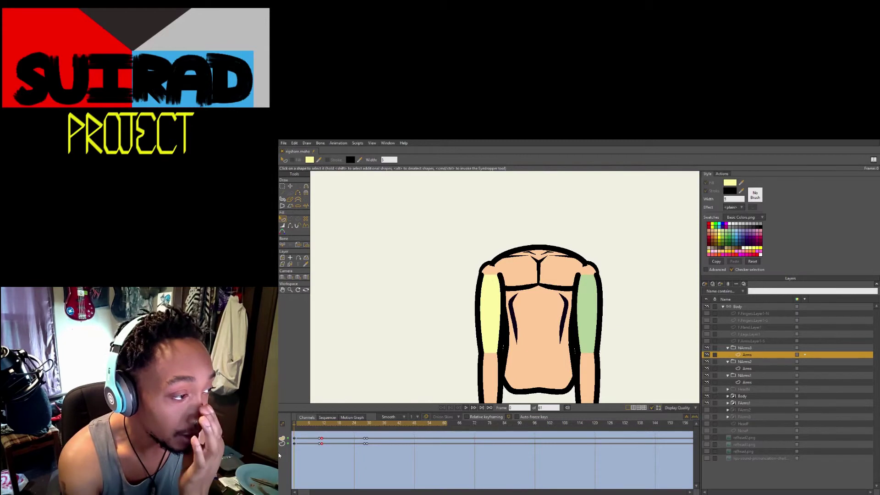
drag(279, 452, 362, 441)
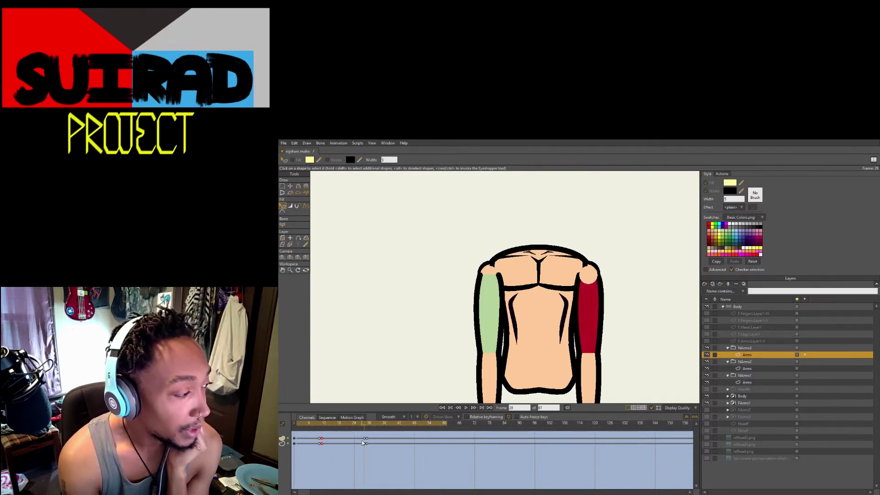
drag(413, 469, 360, 436)
Close the project without saving its changes and reopen rigshare.moho from the recent files
click(285, 143)
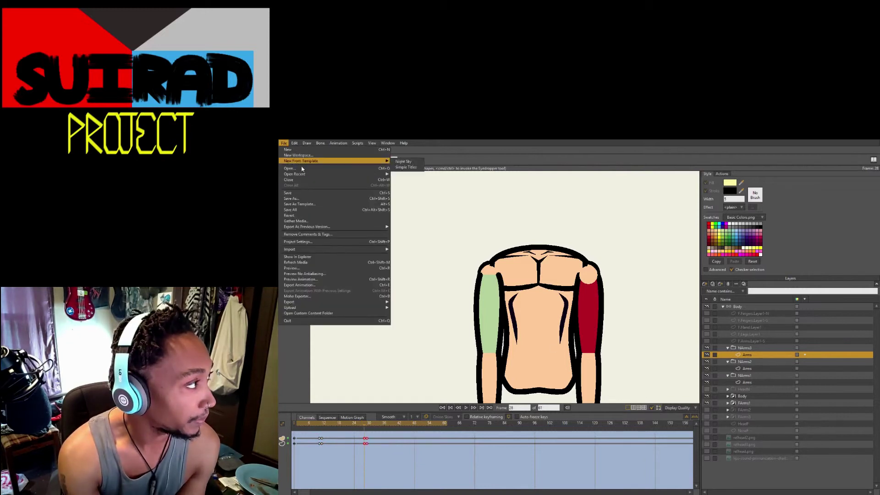
click(312, 172)
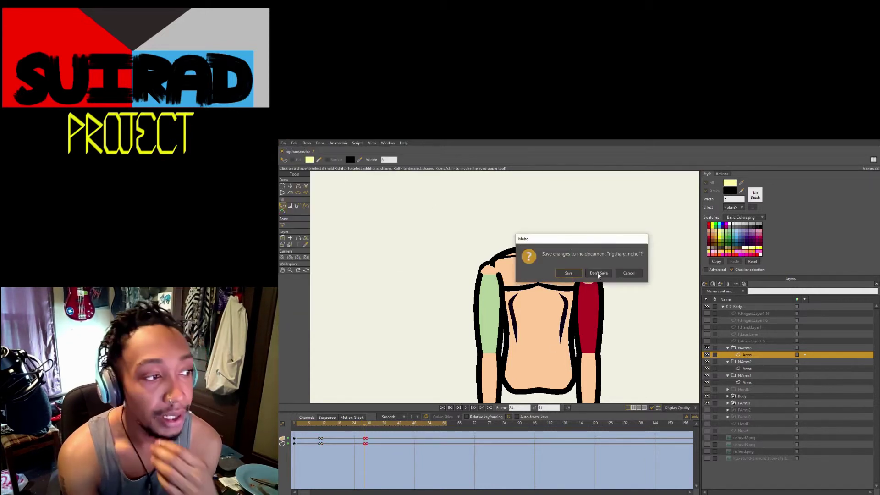
click(596, 271)
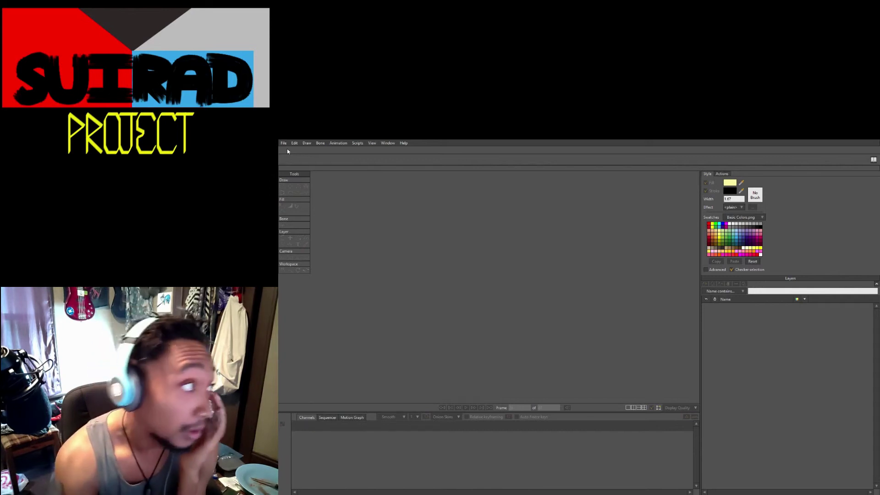
click(284, 143)
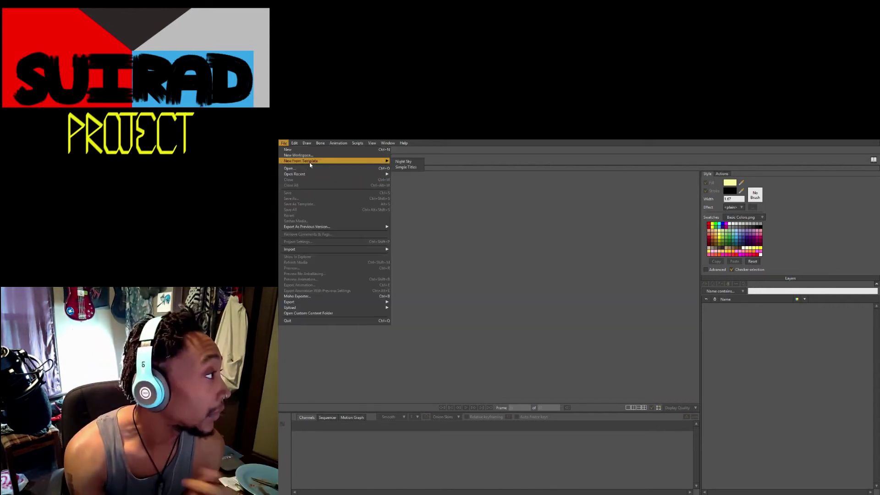
mouse_move(314, 176)
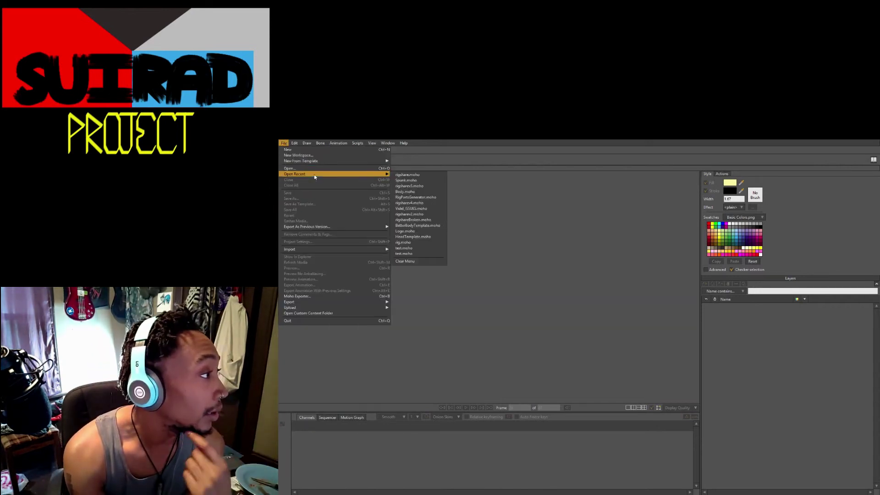
click(405, 174)
Show the Body layer's actions and select the RA.Layer1 action
scroll(531, 350, up, 8)
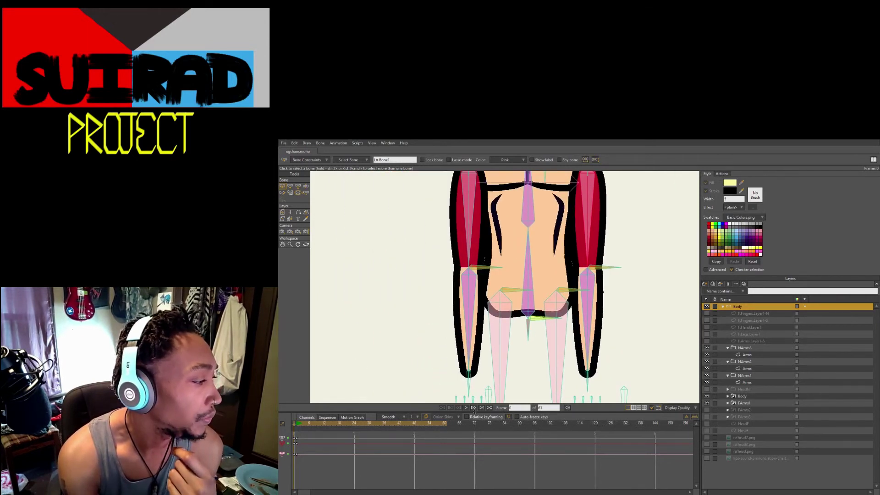
click(717, 175)
click(726, 268)
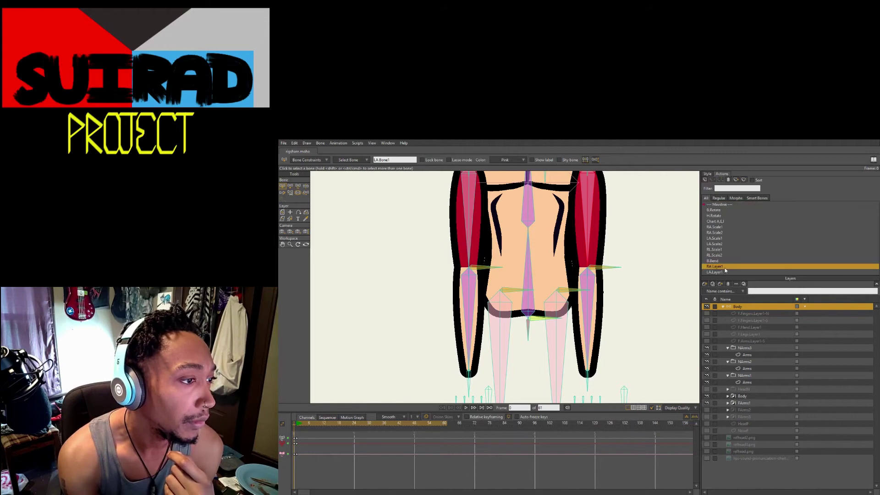
Activate the RA.Layer1 action and scrub its first frames with the Arms layer inside NArms3 selected
click(747, 354)
drag(395, 245, 388, 344)
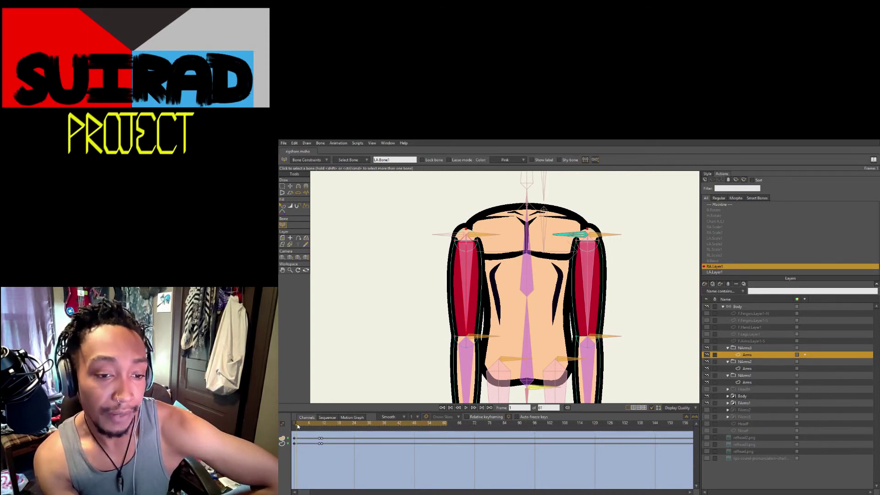
mouse_move(299, 425)
mouse_down()
mouse_move(334, 432)
mouse_move(312, 431)
mouse_up()
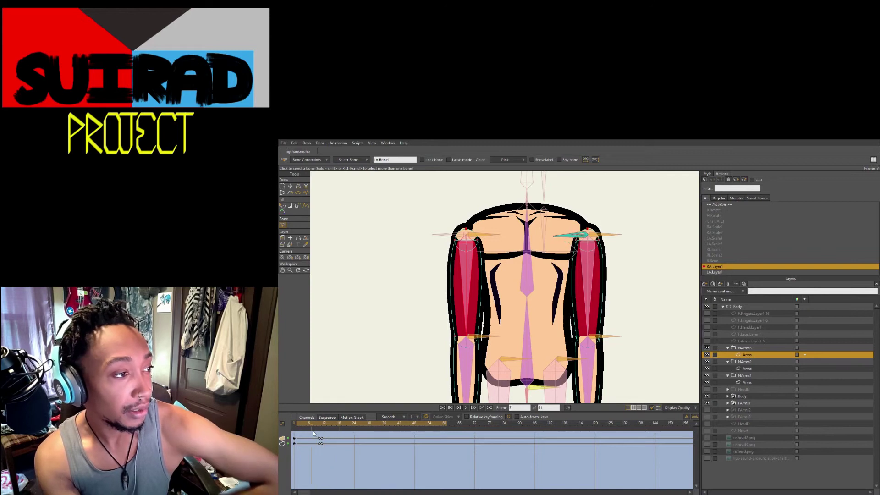
Activate the B.Rotate action, select the Body layer, and review the body turn from frame 0 to its middle keyframe before rewinding
double_click(723, 210)
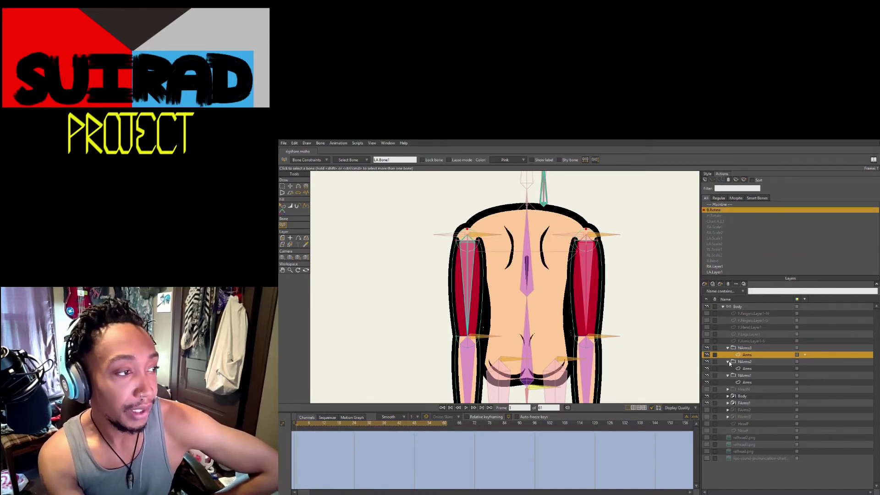
click(750, 306)
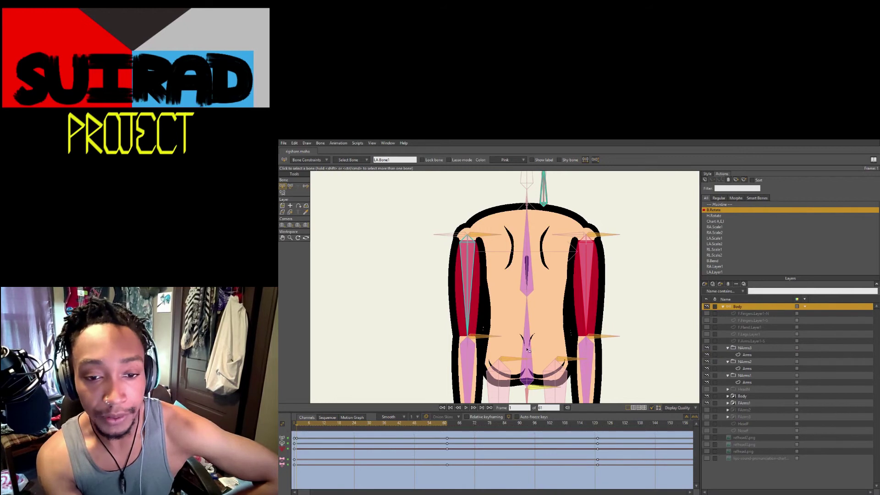
click(290, 426)
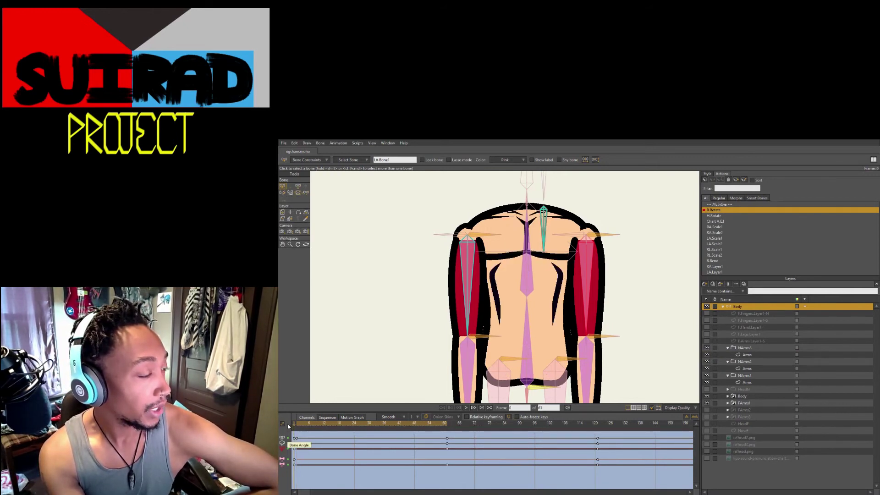
drag(298, 432, 412, 439)
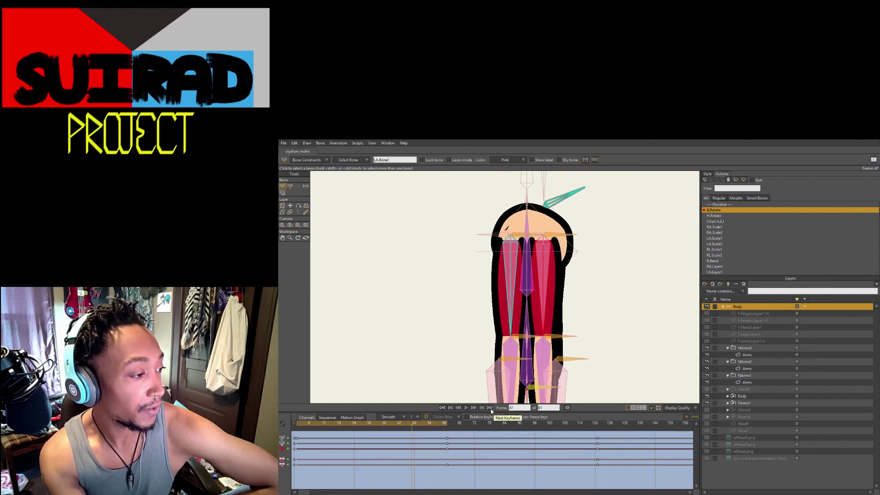
click(490, 408)
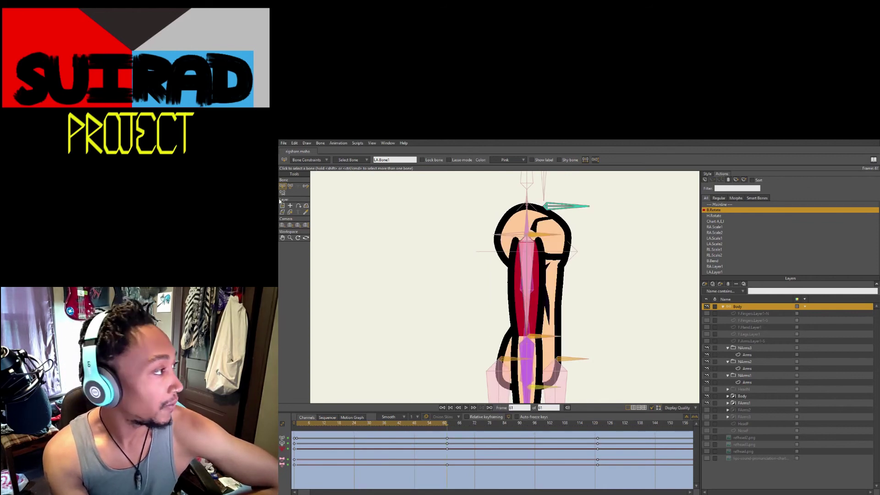
click(443, 408)
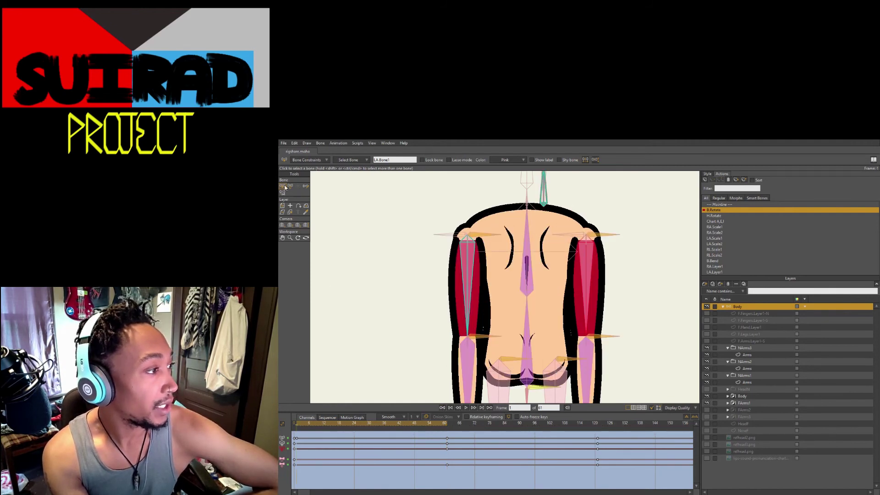
Select the LA.Layer1 bone beside the shoulder and switch to the Transform Bone tool
click(568, 235)
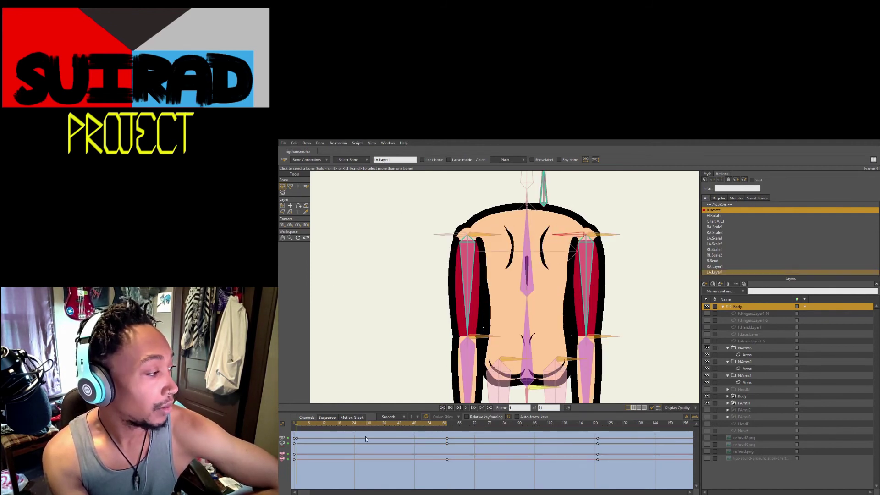
click(290, 187)
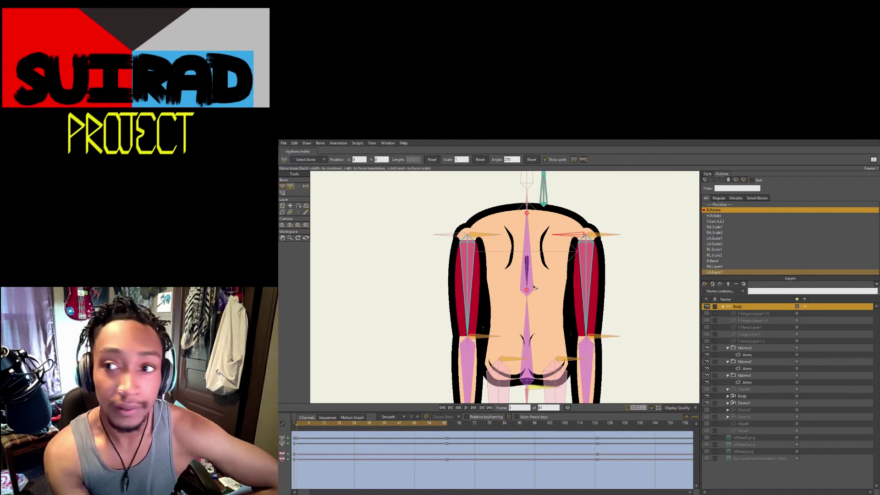